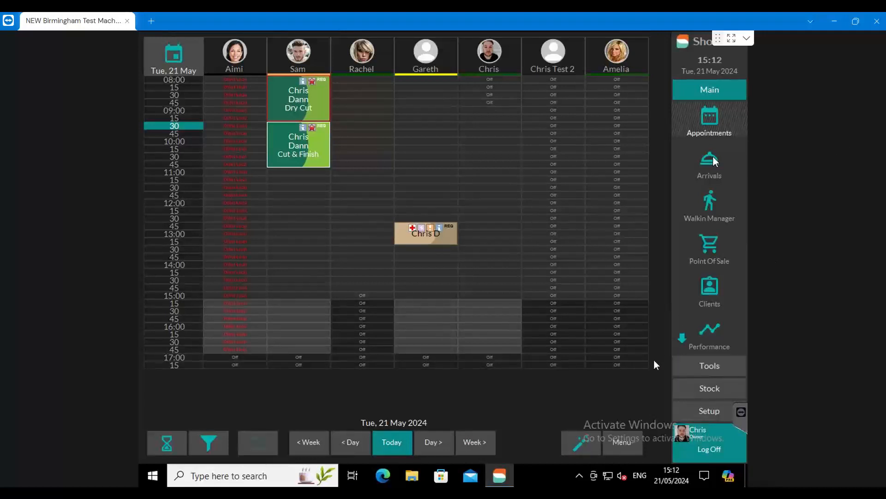
# Step: Enable web availability for the emulsion treatments service in the Treatments category and finish the services setup
pyautogui.click(710, 411)
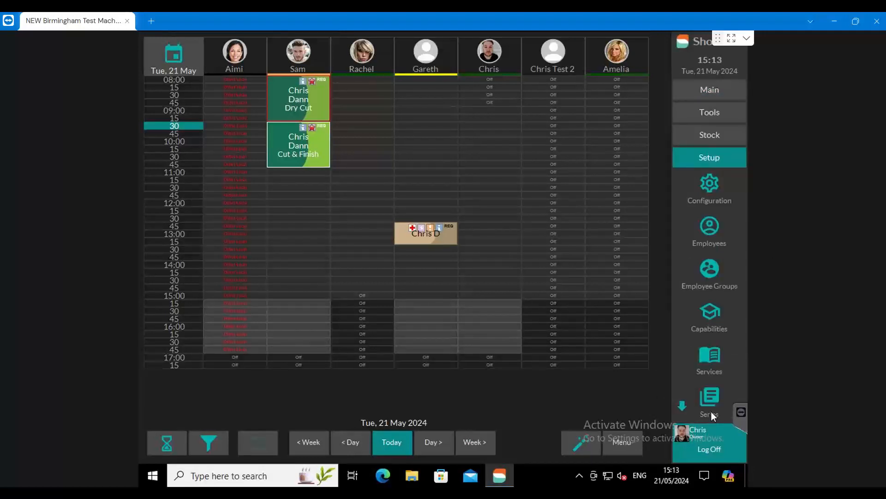
pyautogui.click(713, 362)
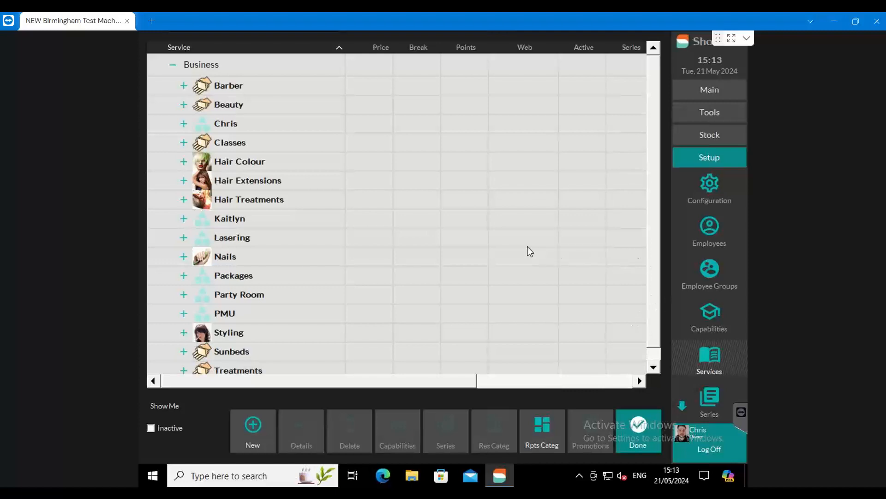
pyautogui.scroll(-2, 528, 251)
pyautogui.click(184, 343)
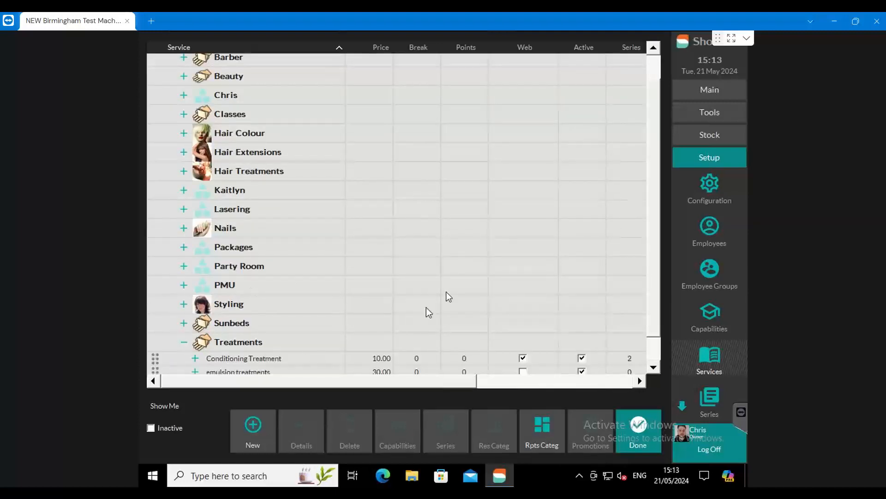
pyautogui.scroll(-1, 469, 253)
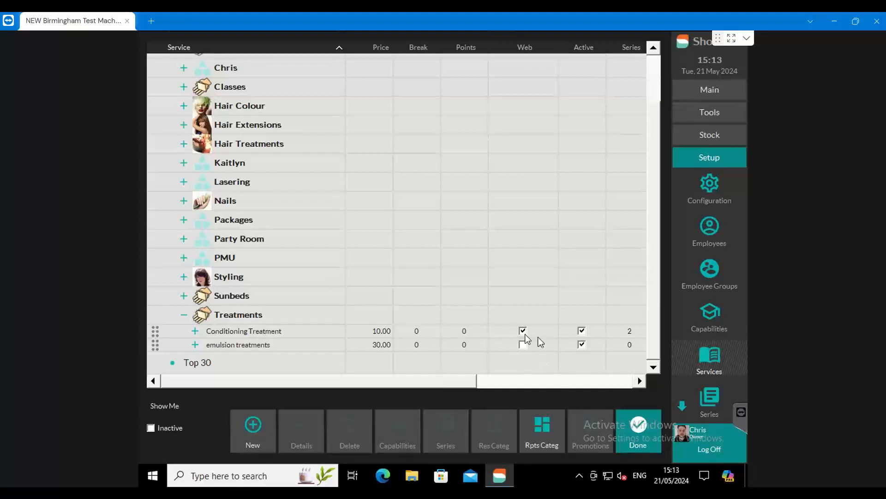
pyautogui.click(524, 346)
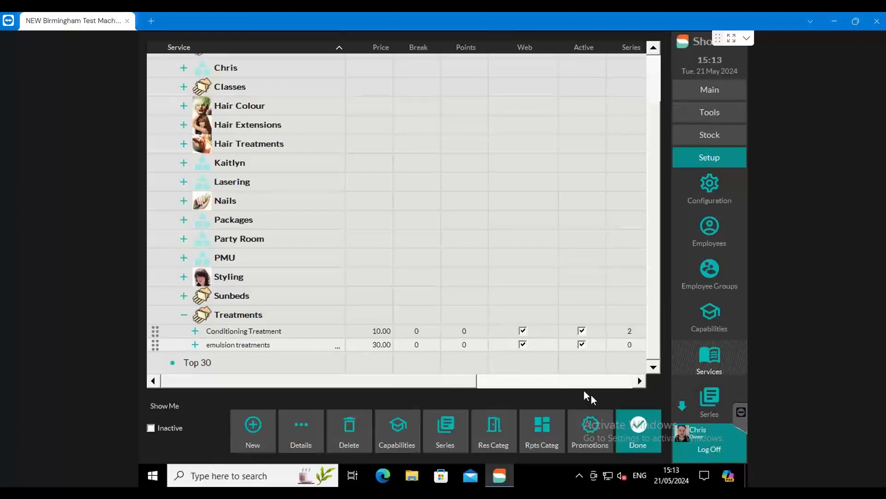
pyautogui.click(634, 429)
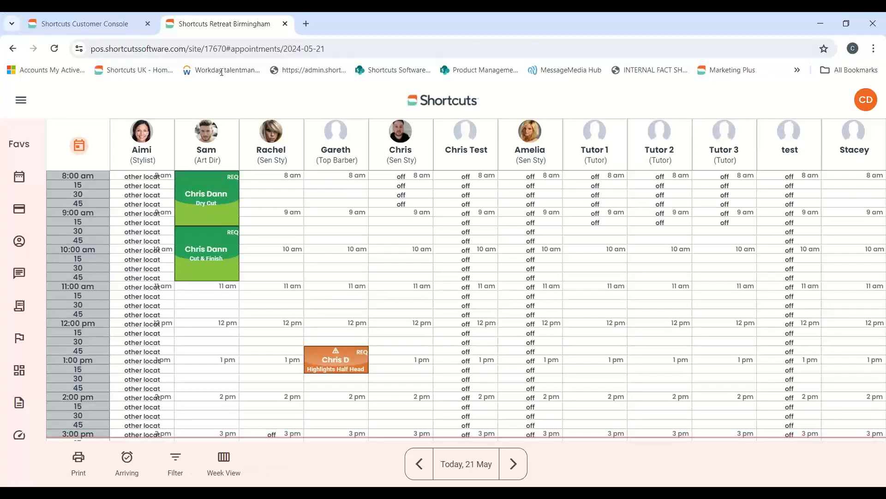
# Step: Switch to the Shortcuts Customer Console in the browser and open Shortcuts Cloud from its start page
pyautogui.click(130, 29)
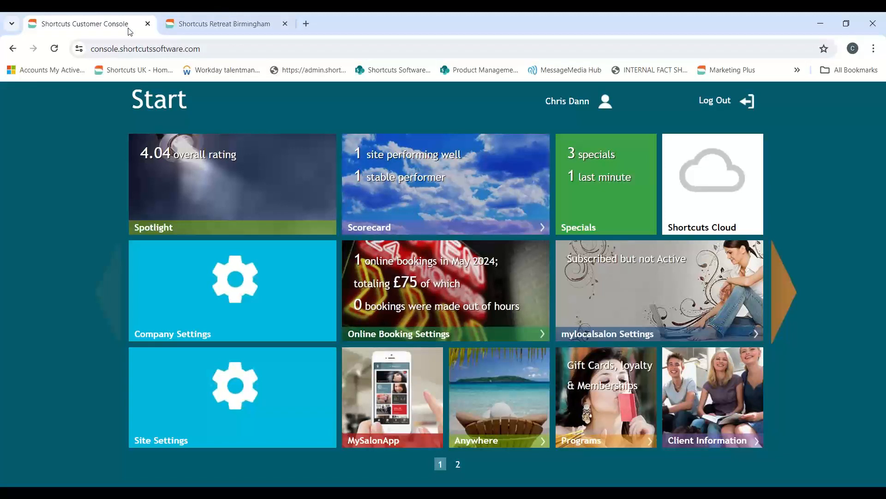
pyautogui.moveTo(202, 48); pyautogui.dragTo(119, 61)
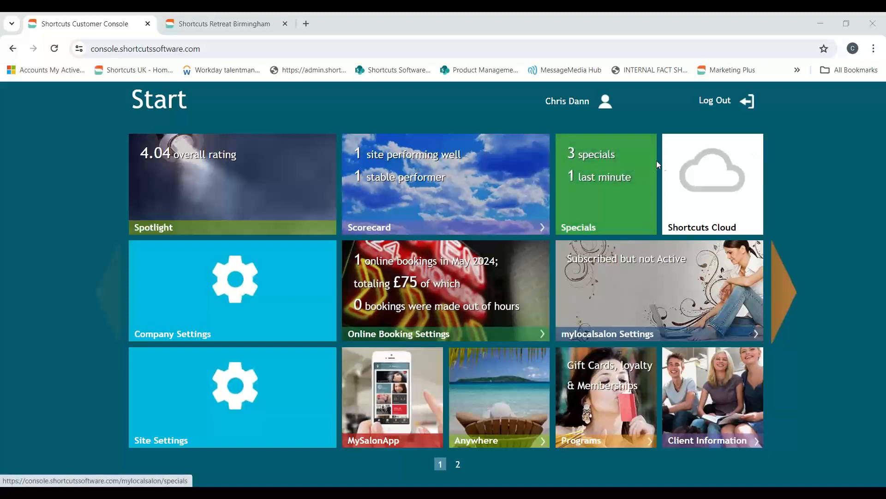
pyautogui.click(669, 162)
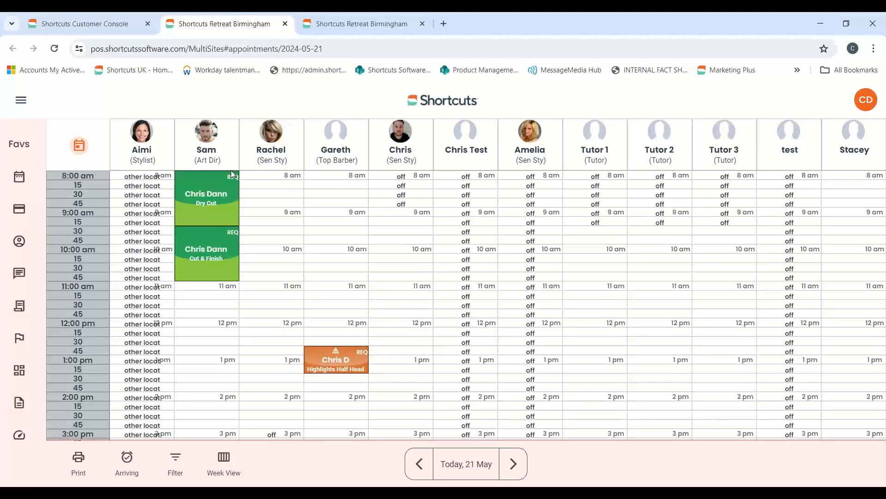
# Step: Open the Related services setup page for products and services
pyautogui.click(21, 102)
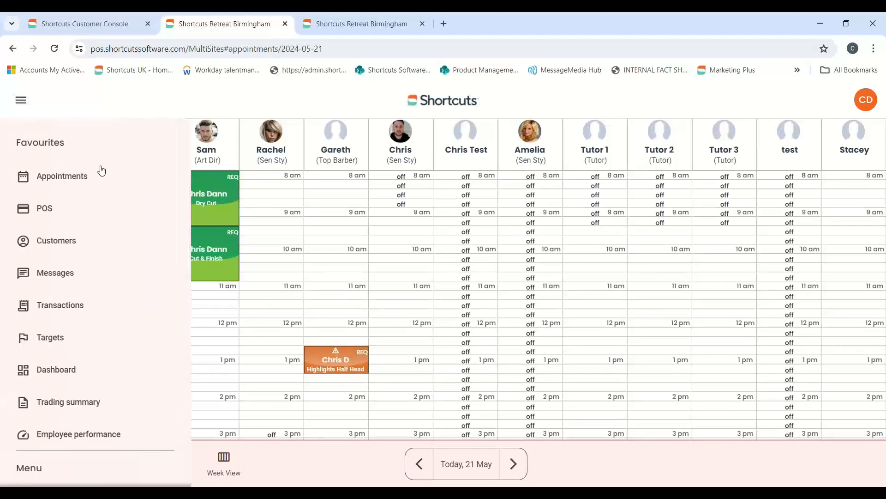
pyautogui.scroll(-6, 101, 171)
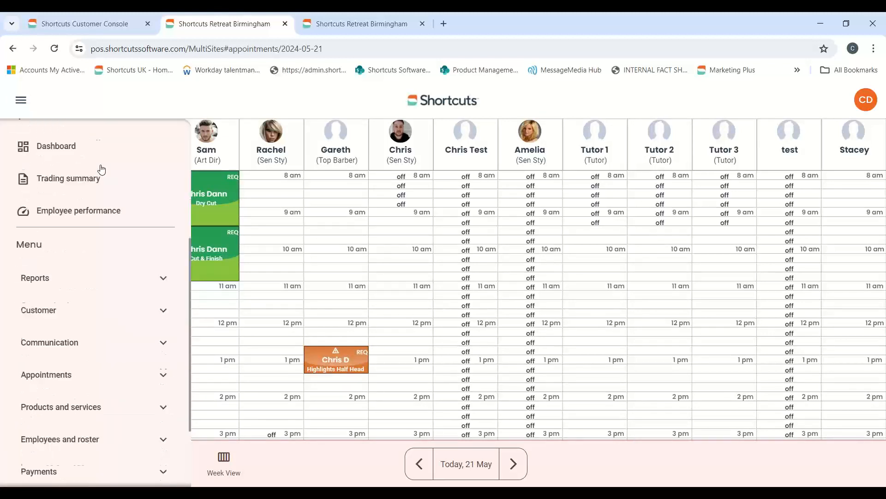
pyautogui.click(159, 370)
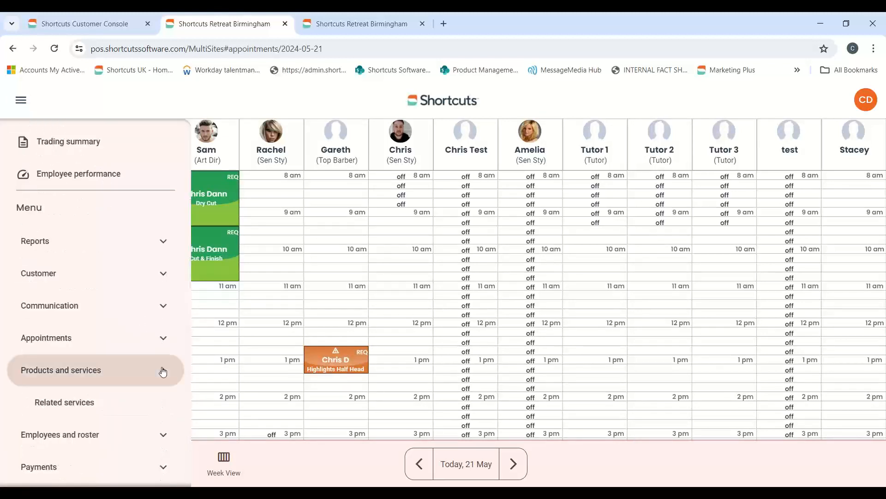
pyautogui.click(56, 406)
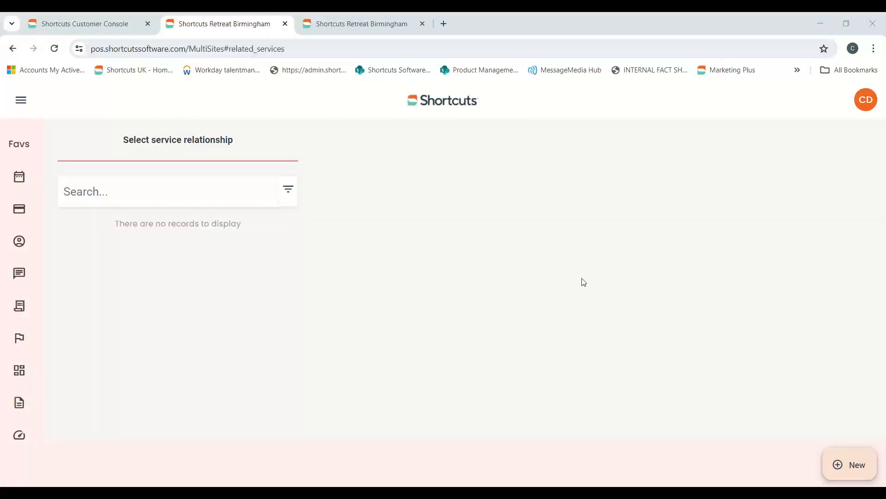
# Step: Create a service relationship named "Required when making a colour booking" with the relationship Require another service
pyautogui.click(835, 467)
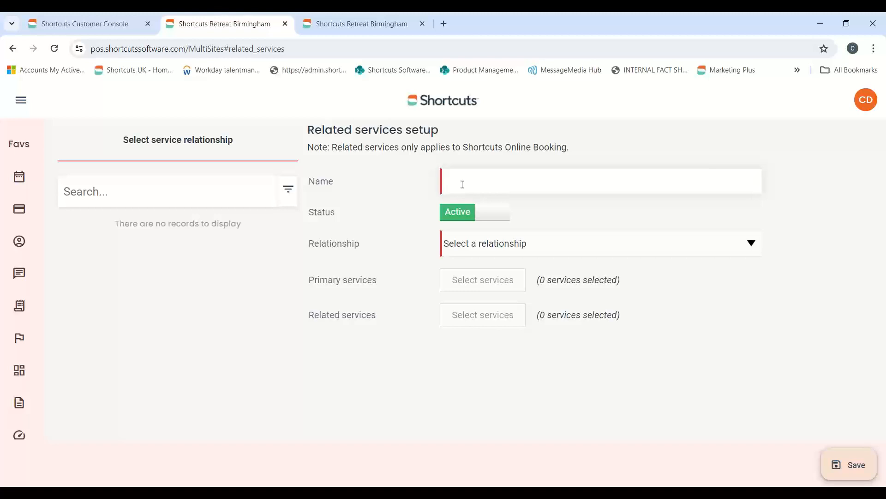
pyautogui.write('Required when making a colo')
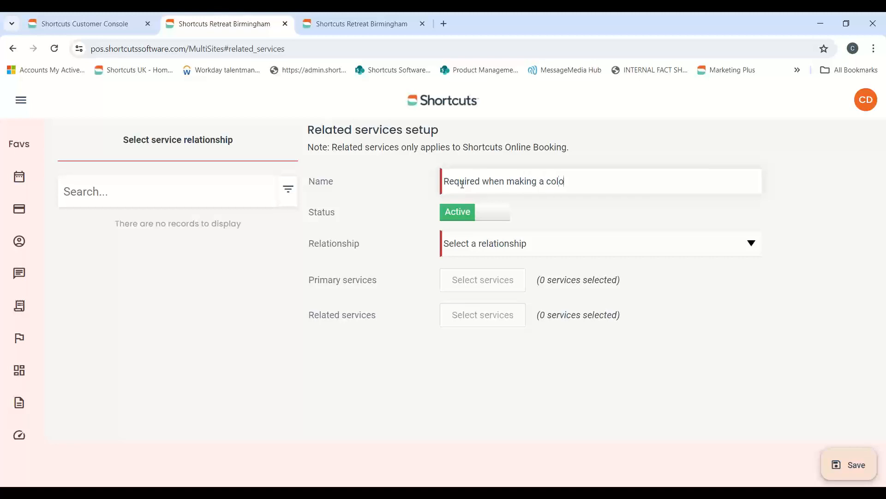
pyautogui.write('ur booking')
pyautogui.click(752, 246)
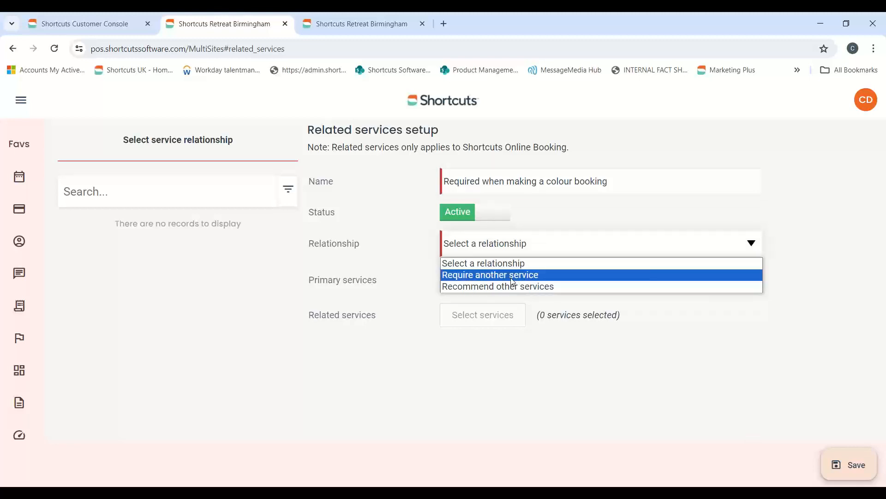
pyautogui.click(513, 280)
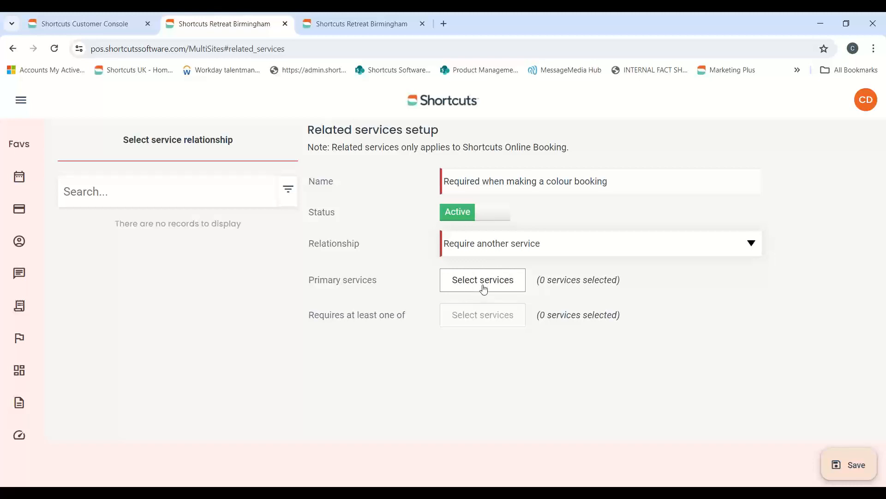
# Step: Select Balayage, Full Head Of Highlights & Cut, Highlights Full Head, Highlights Half Head, Tint Full Head and Tint Regrowth as primary services
pyautogui.click(484, 287)
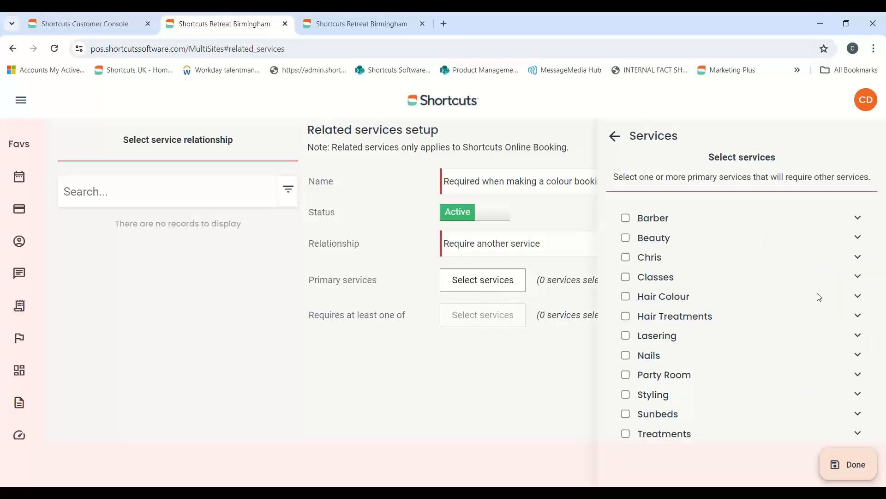
pyautogui.click(627, 300)
pyautogui.click(628, 299)
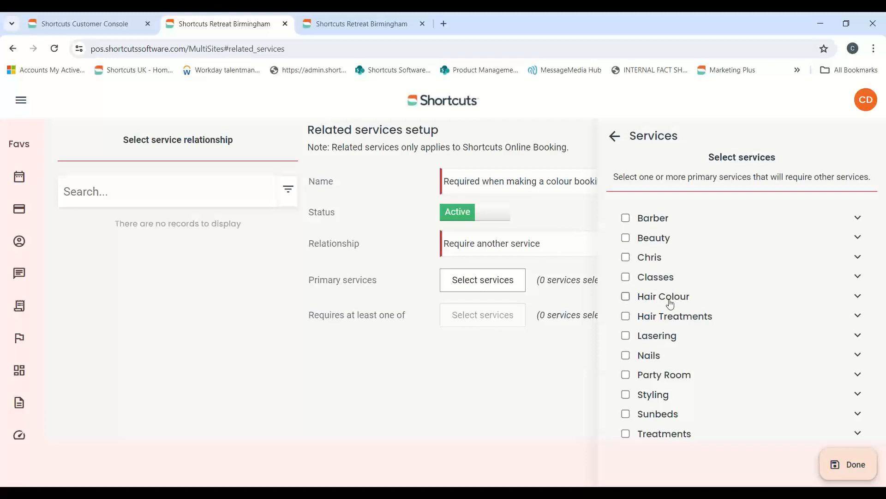
pyautogui.click(858, 297)
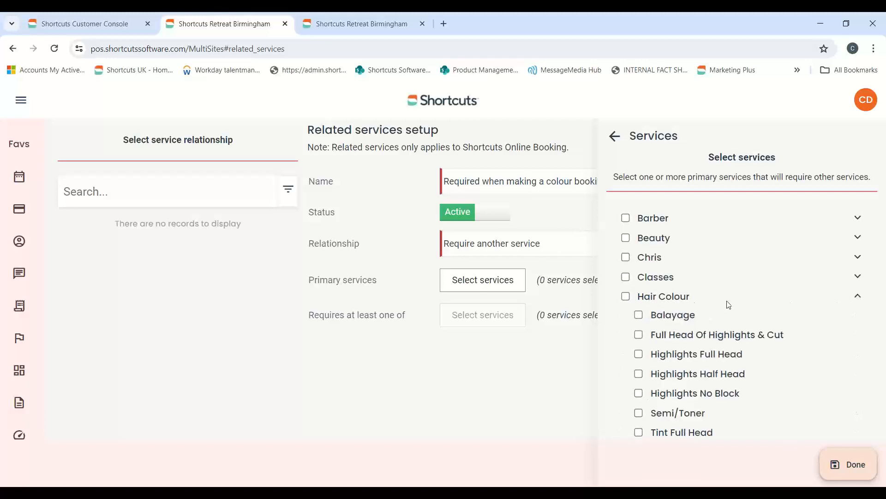
pyautogui.click(640, 317)
pyautogui.click(640, 355)
pyautogui.click(639, 375)
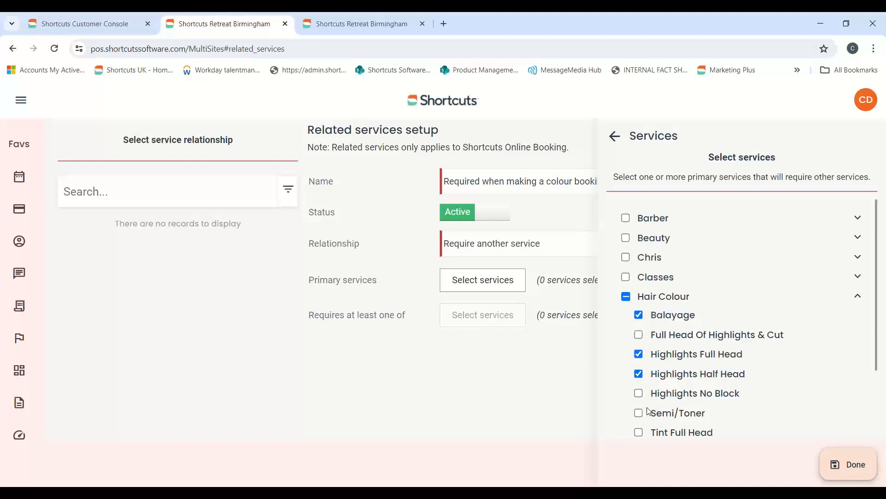
pyautogui.scroll(-1, 650, 412)
pyautogui.click(639, 425)
pyautogui.click(639, 405)
pyautogui.scroll(-2, 676, 385)
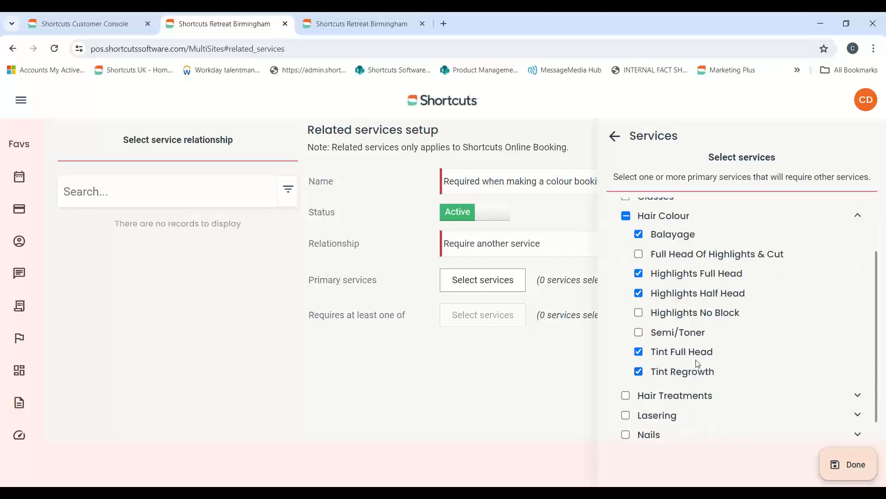
pyautogui.scroll(1, 714, 363)
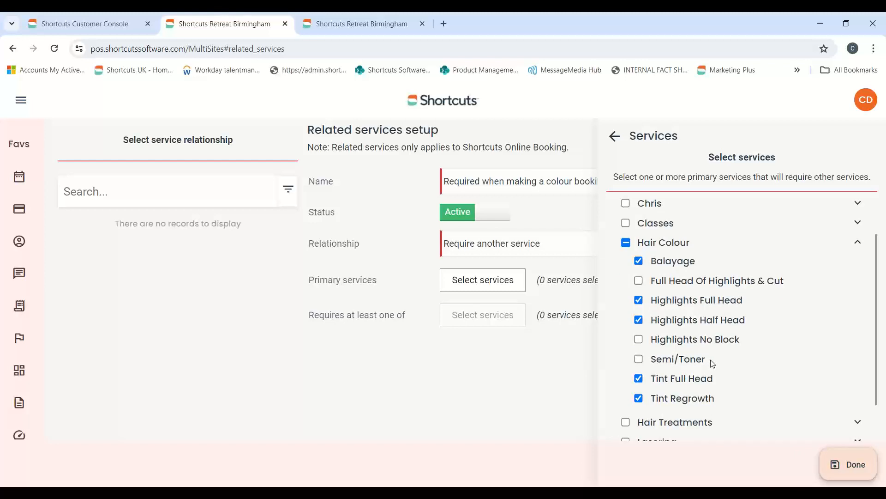
pyautogui.click(639, 281)
pyautogui.click(849, 463)
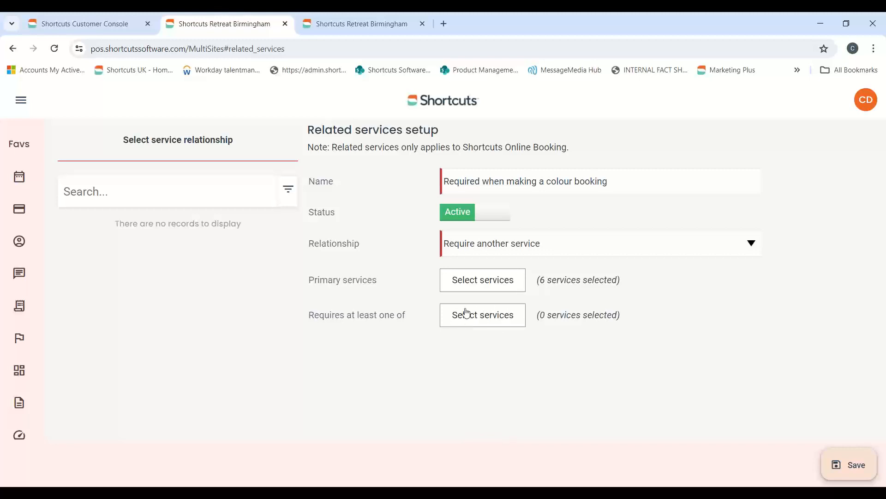
# Step: Require at least one of the Styling services Gents Trim Up, Ladies Blow Dry, Ladies Cut & Finish, OTD Blow Dry and Restyle
pyautogui.click(485, 322)
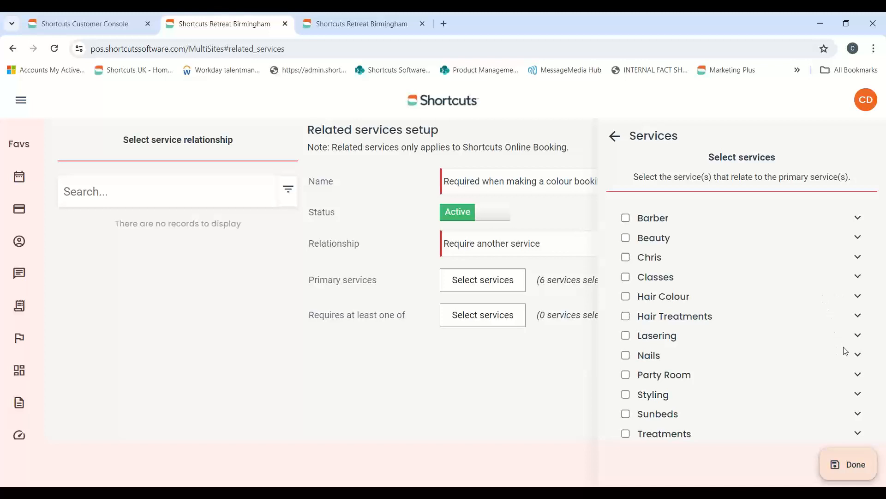
pyautogui.click(858, 395)
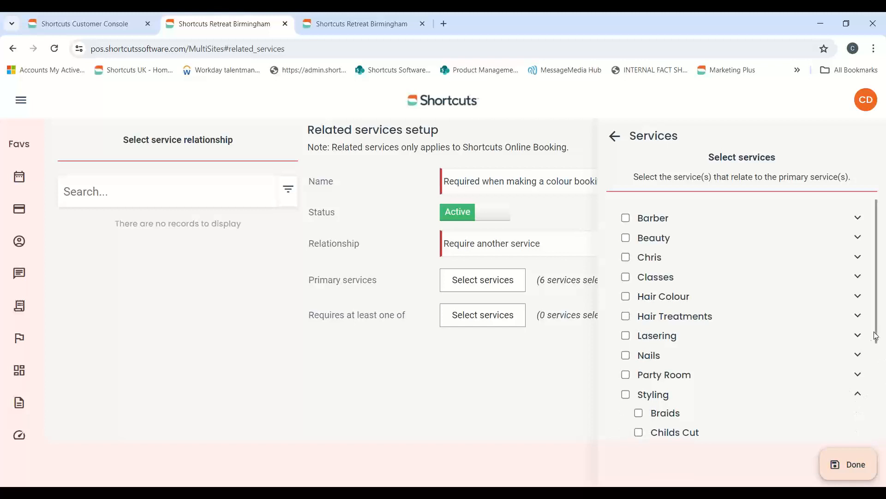
pyautogui.moveTo(876, 336); pyautogui.dragTo(879, 344)
pyautogui.scroll(-3, 702, 383)
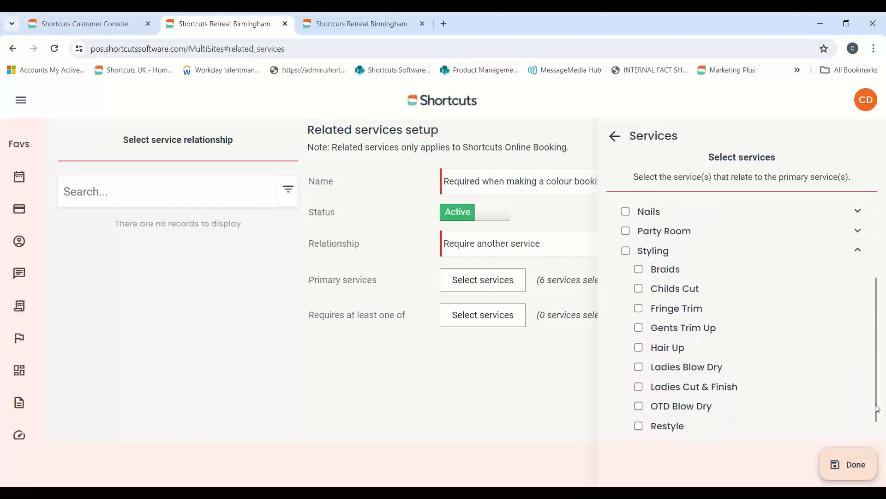
pyautogui.click(638, 366)
pyautogui.click(638, 387)
pyautogui.click(638, 425)
pyautogui.click(638, 406)
pyautogui.click(639, 328)
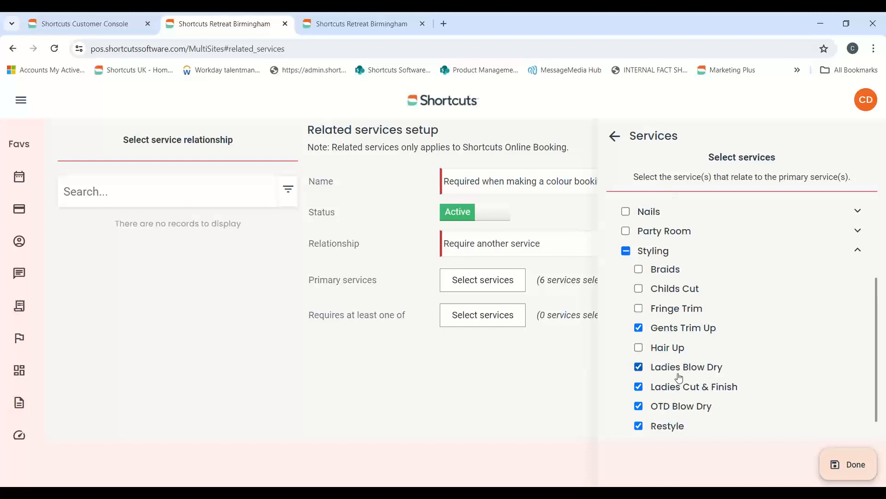
pyautogui.click(851, 467)
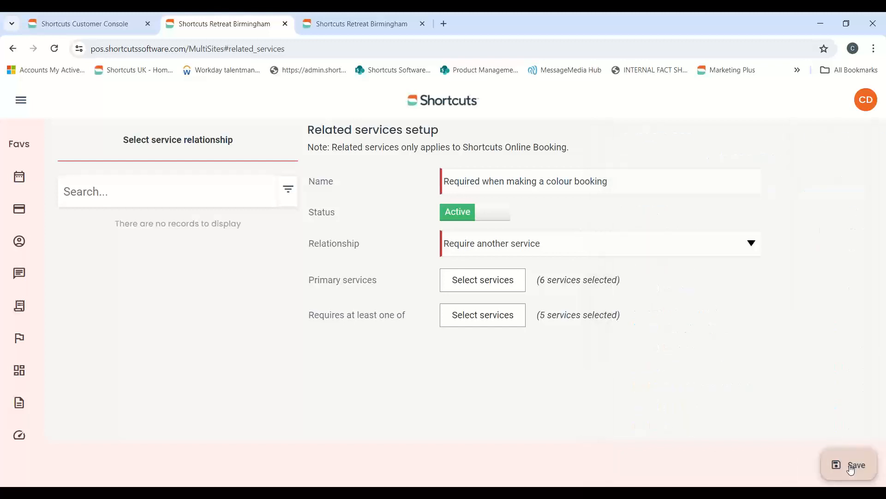
# Step: Change the relationship's name to "Required when making a colour bookings" and save it
pyautogui.click(824, 469)
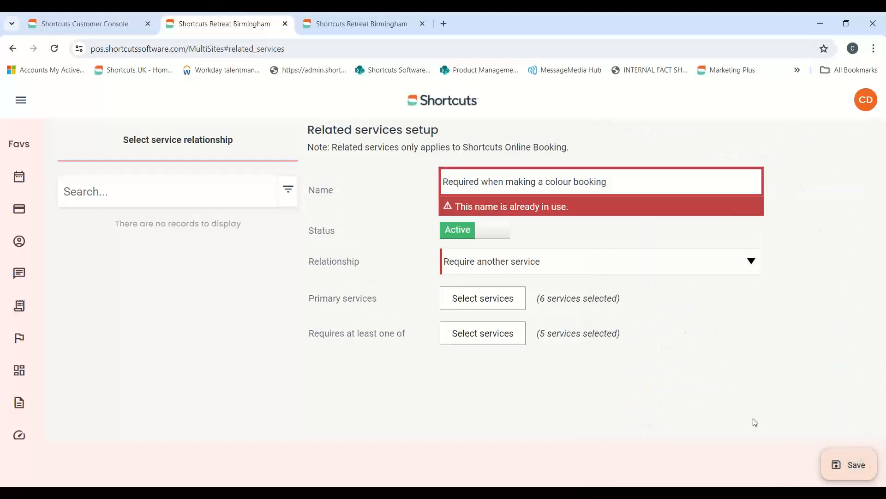
pyautogui.click(608, 183)
pyautogui.write('s')
pyautogui.click(841, 465)
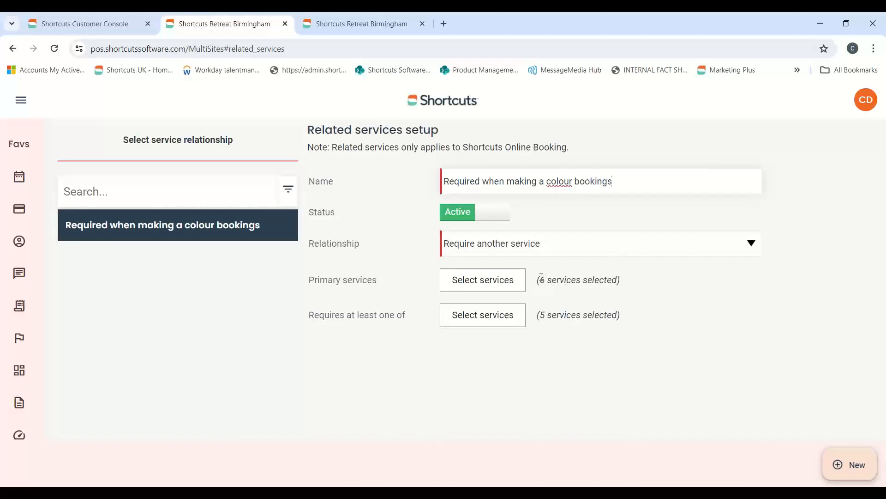
# Step: Review which Styling services are selected as required for the saved colour bookings relationship
pyautogui.click(509, 323)
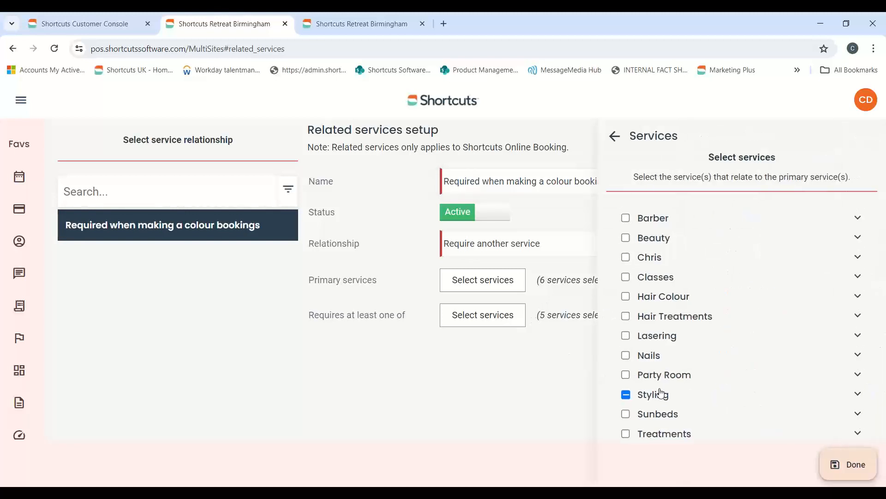
pyautogui.click(855, 394)
pyautogui.scroll(-2, 739, 404)
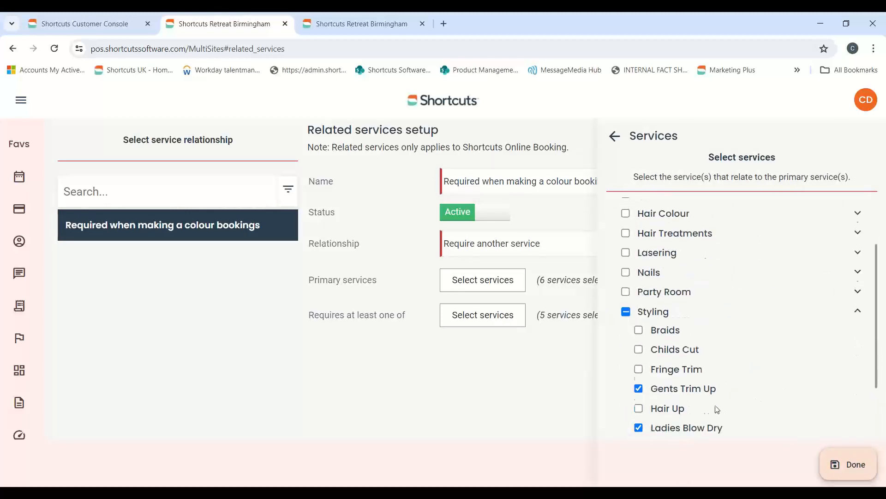
pyautogui.scroll(-2, 717, 409)
pyautogui.click(845, 464)
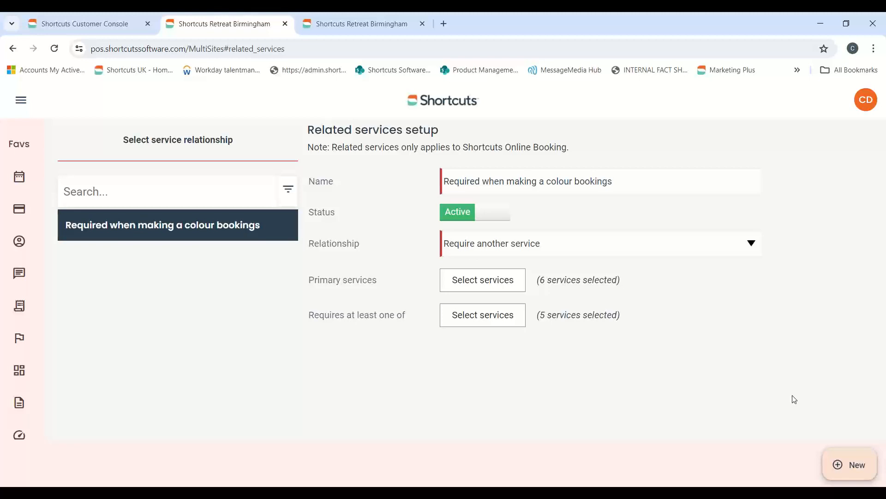
# Step: Create a service relationship named "Recommended a treatment when booking" that uses the Recommend other services type
pyautogui.click(836, 468)
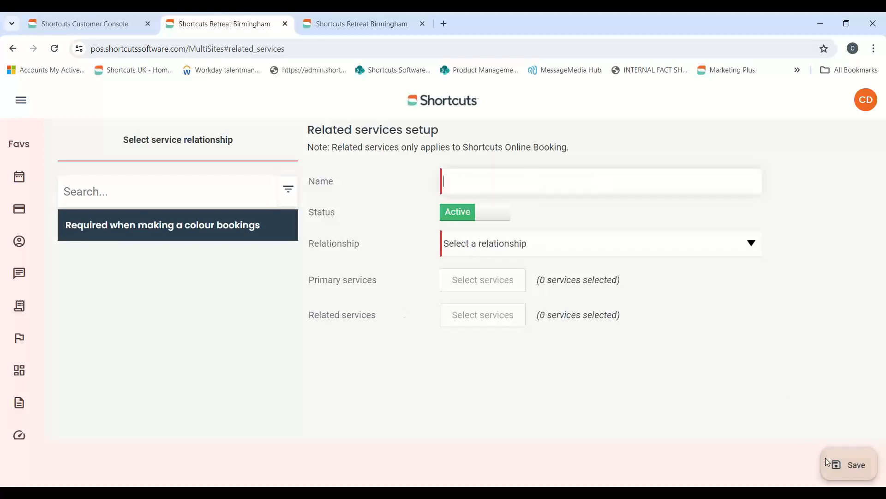
pyautogui.write('Recommednded')
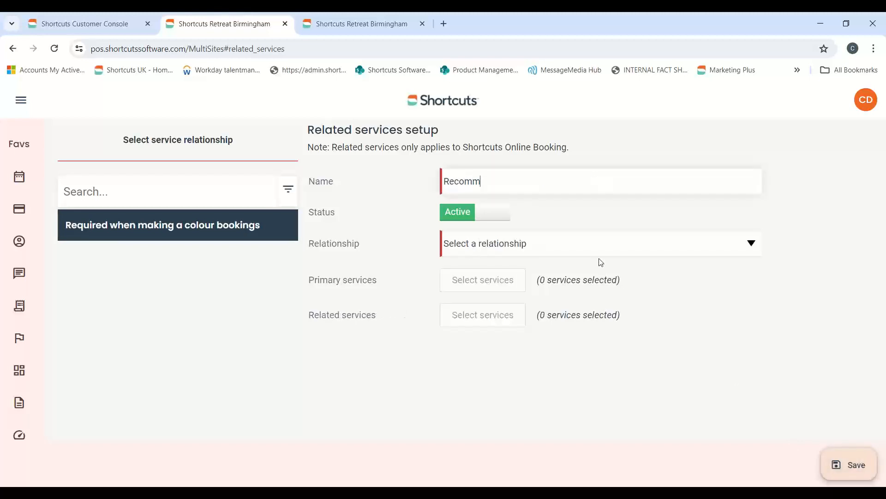
pyautogui.press('BackSpace')
pyautogui.press('BackSpace')
pyautogui.press('BackSpace')
pyautogui.press('BackSpace')
pyautogui.press('BackSpace')
pyautogui.write('nded a treatment when booking')
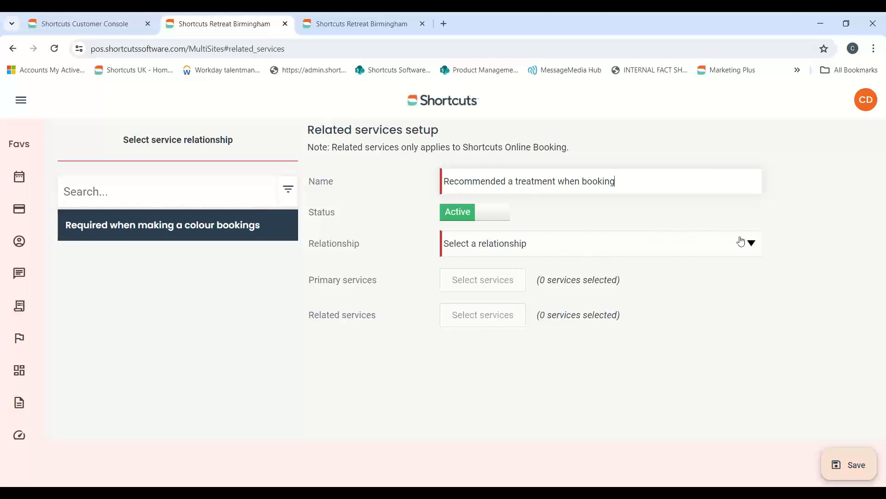
pyautogui.click(755, 248)
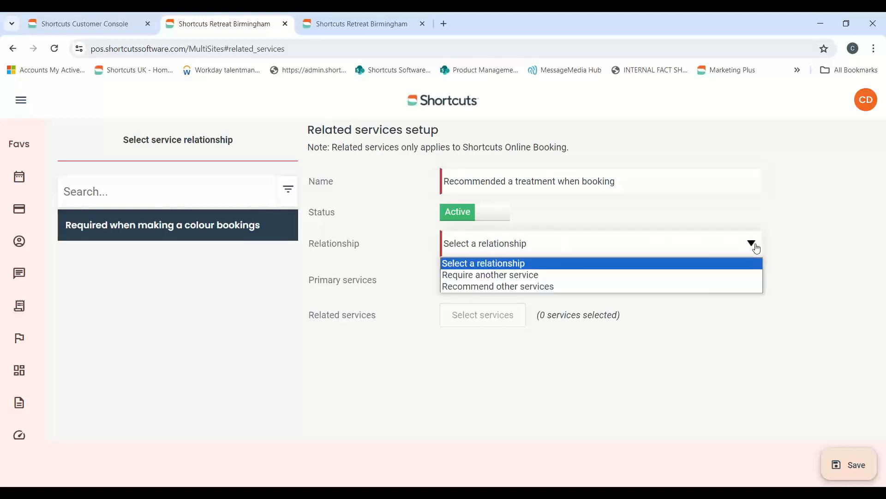
pyautogui.click(566, 286)
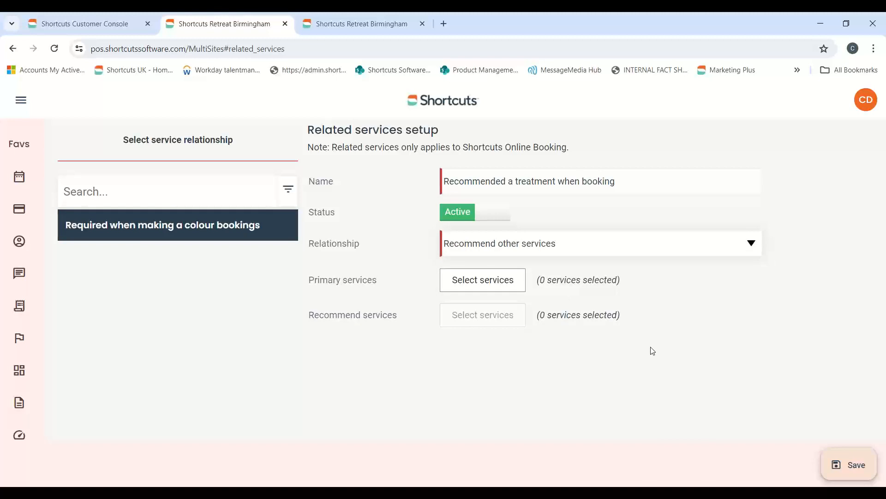
# Step: Select the Styling services Gents Trim Up, Ladies Blow Dry, Ladies Cut & Finish, OTD Blow Dry and Restyle as primary services
pyautogui.click(480, 282)
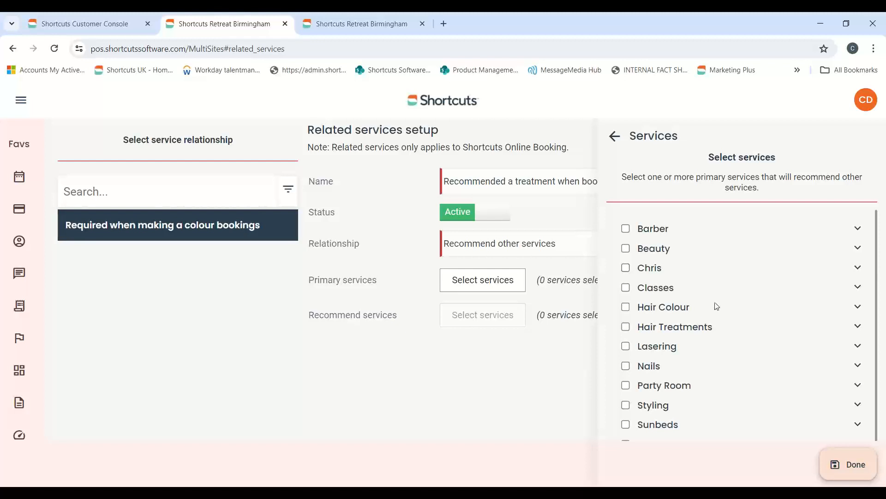
pyautogui.click(860, 405)
pyautogui.scroll(-3, 826, 360)
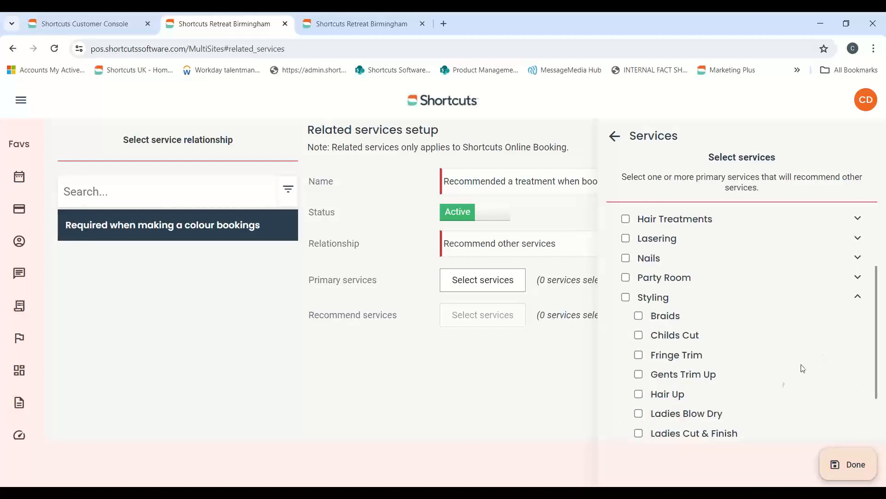
pyautogui.scroll(-1, 800, 367)
pyautogui.click(643, 387)
pyautogui.click(639, 349)
pyautogui.click(639, 408)
pyautogui.scroll(-1, 642, 412)
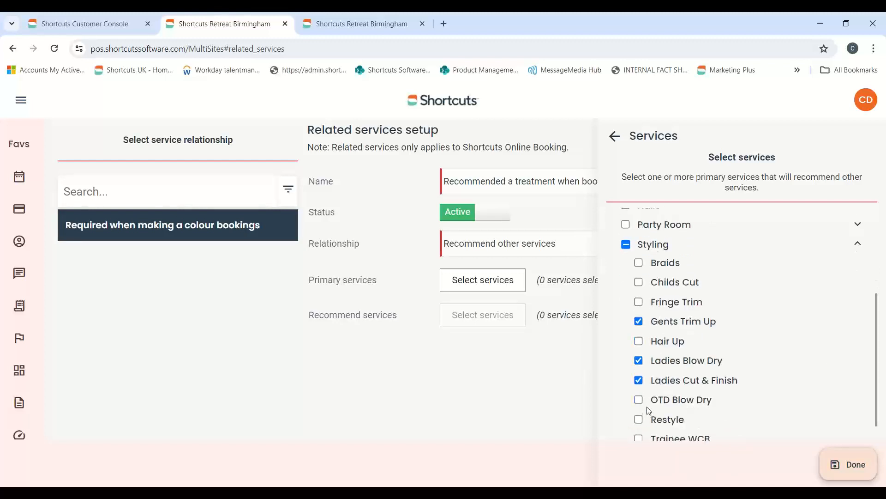
pyautogui.click(639, 420)
pyautogui.click(639, 401)
pyautogui.click(843, 462)
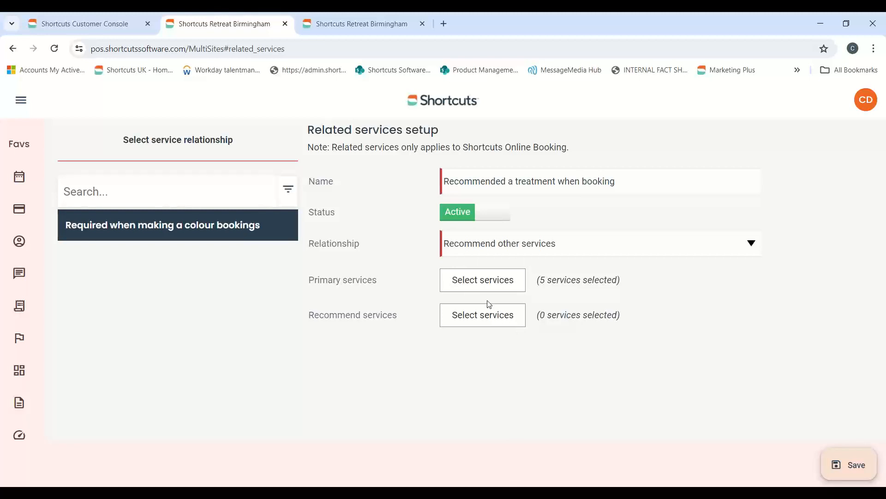
# Step: Choose Olaplex Hair Treatment from Hair Treatments as the recommended service and save the relationship
pyautogui.click(478, 318)
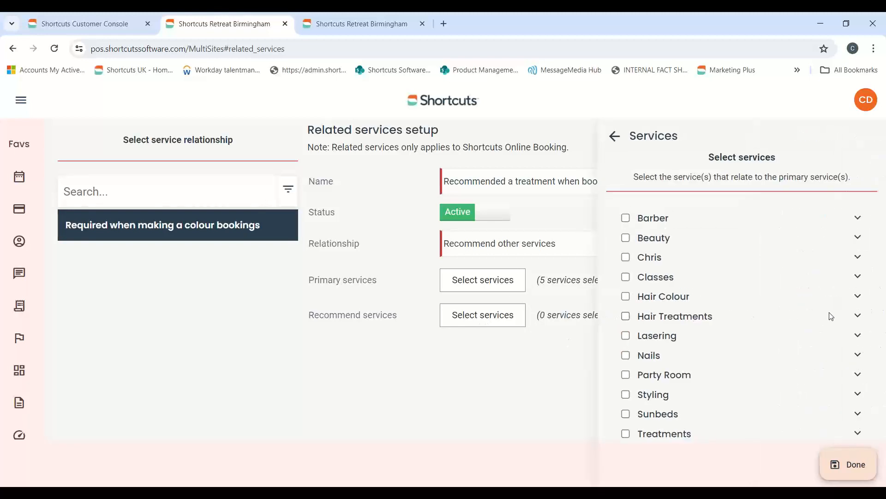
pyautogui.click(858, 316)
pyautogui.rightClick(859, 323)
pyautogui.click(639, 335)
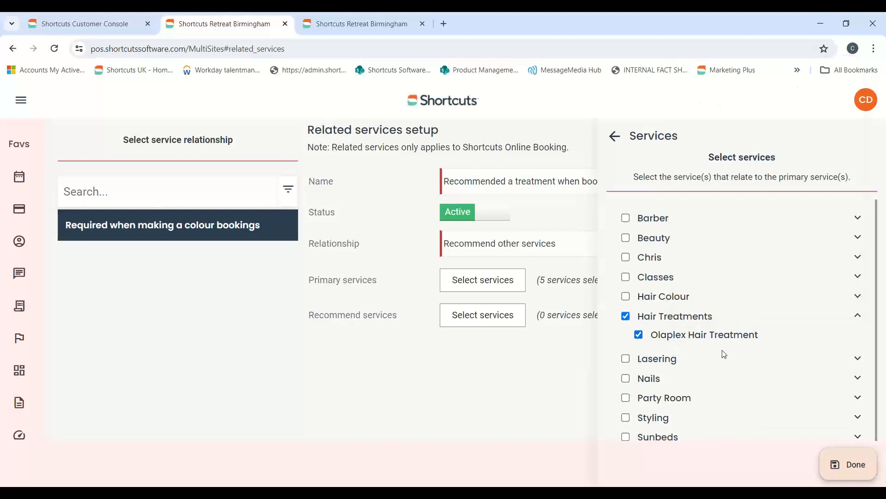
pyautogui.click(838, 464)
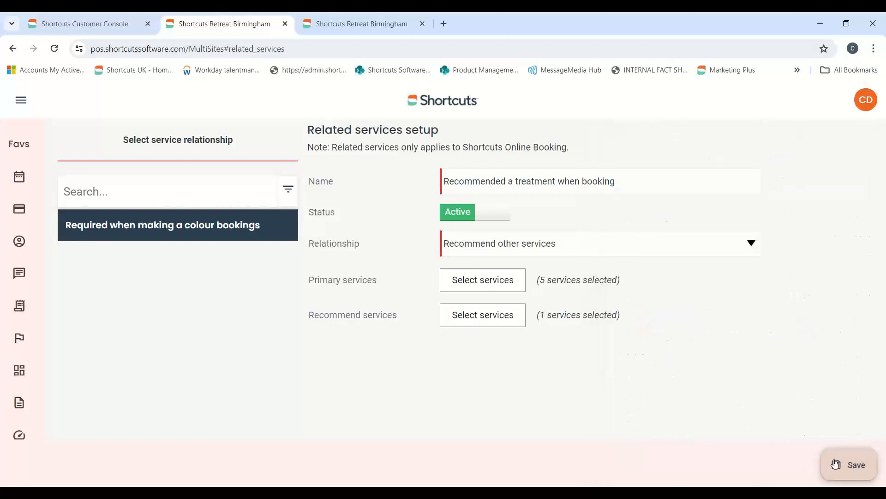
pyautogui.click(838, 465)
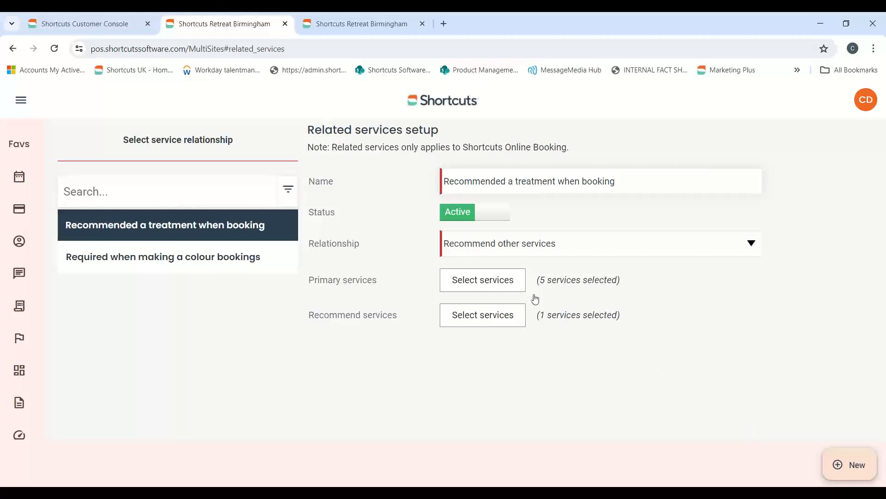
# Step: Review which Styling services are selected as primary services in the saved treatment recommendation
pyautogui.click(513, 284)
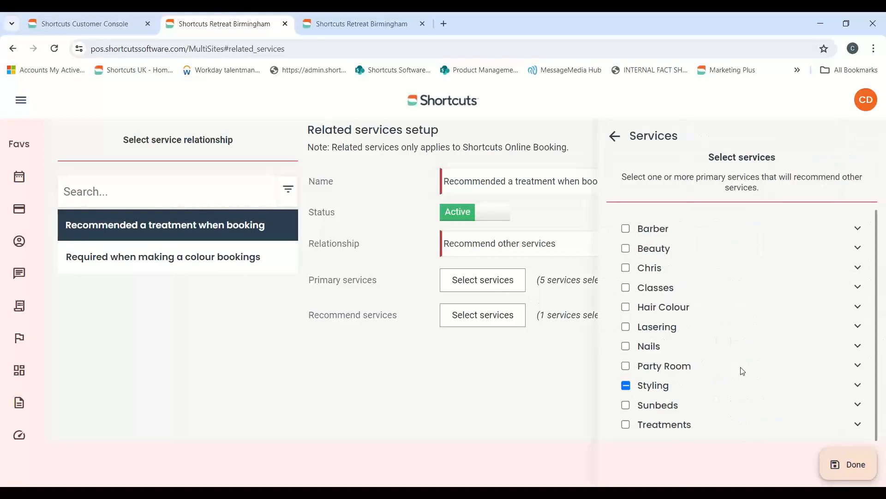
pyautogui.click(859, 386)
pyautogui.scroll(-5, 826, 388)
pyautogui.scroll(4, 785, 382)
pyautogui.scroll(-1, 778, 384)
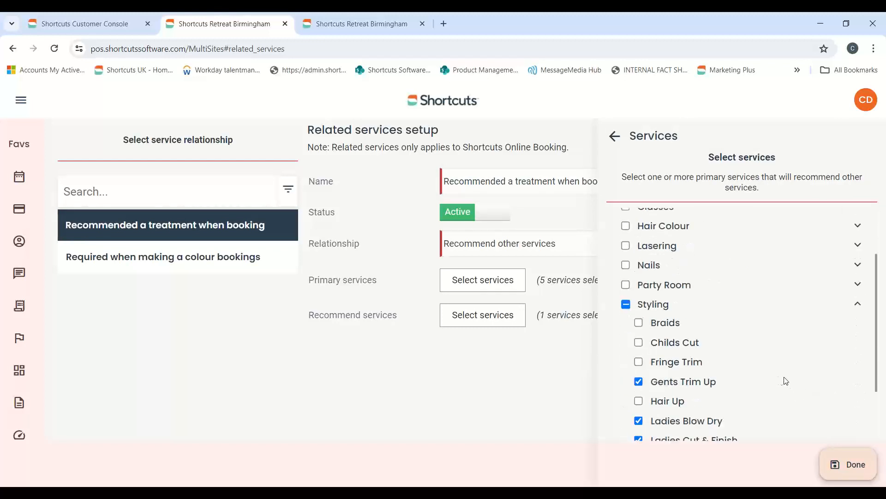
pyautogui.click(849, 464)
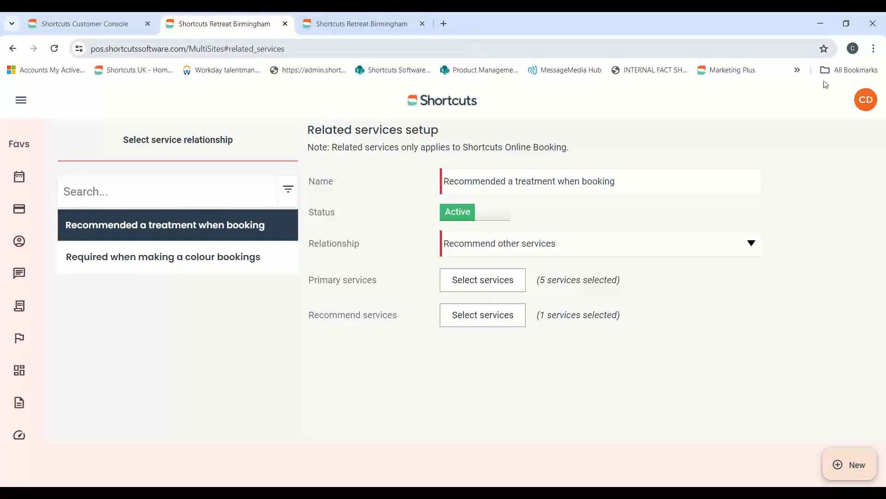
# Step: Open the Shortcuts online booking site in a new tab and start a booking at Shortcuts Retreat Birmingham, proceeding to service selection
pyautogui.click(444, 24)
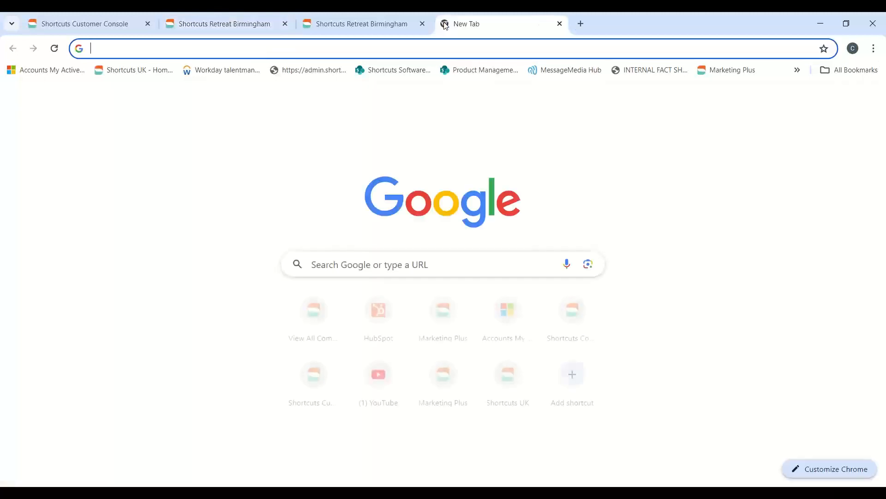
pyautogui.write('home')
pyautogui.press('Right')
pyautogui.press('Return')
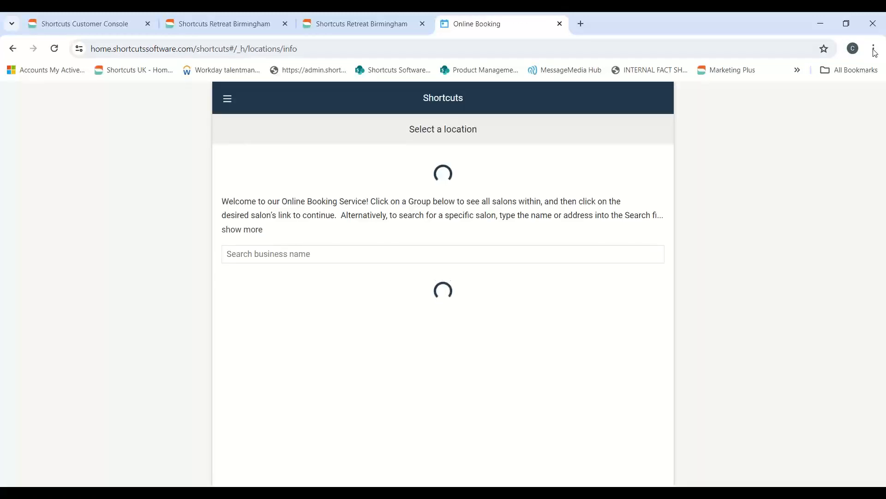
pyautogui.click(344, 329)
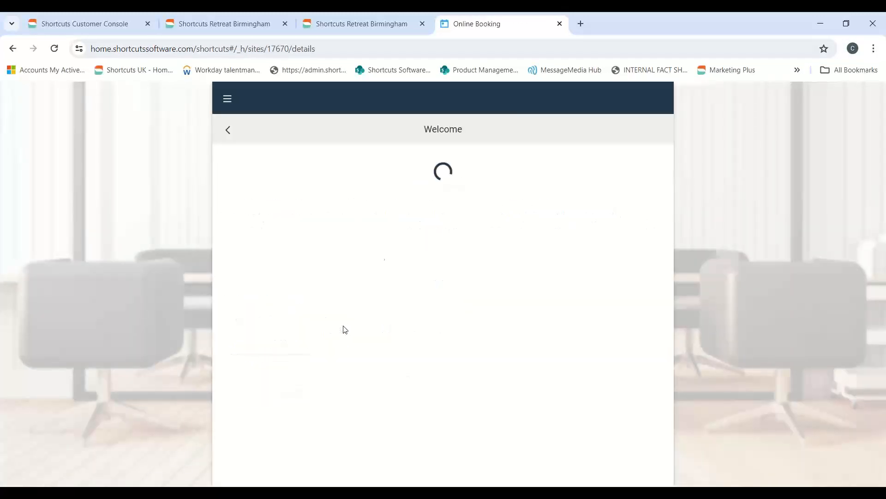
pyautogui.scroll(-2, 442, 393)
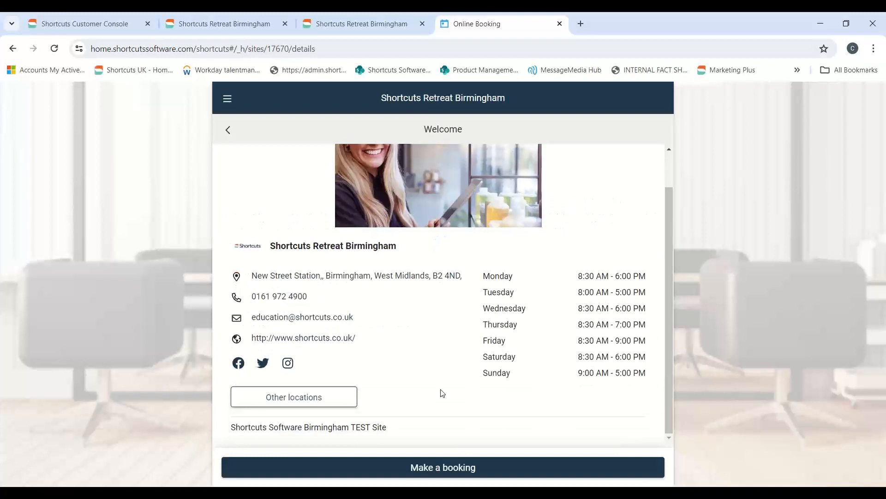
pyautogui.click(434, 471)
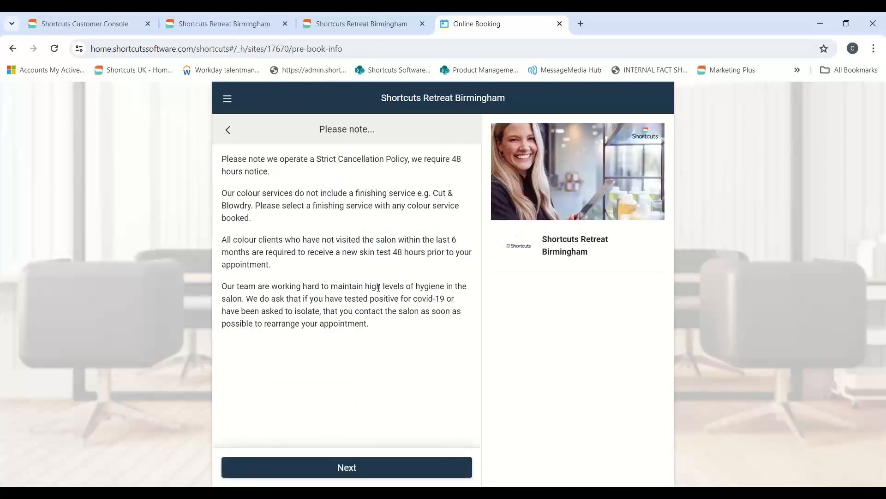
pyautogui.click(341, 468)
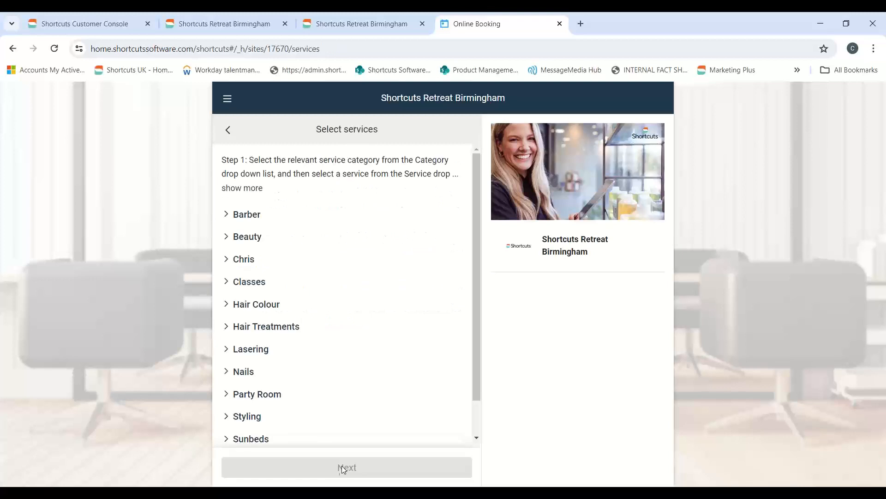
# Step: Book Highlights Full Head from Hair Colour with Ladies Cut & Finish as its required service, answering No to the skin patch test question
pyautogui.click(234, 305)
pyautogui.scroll(-1, 369, 299)
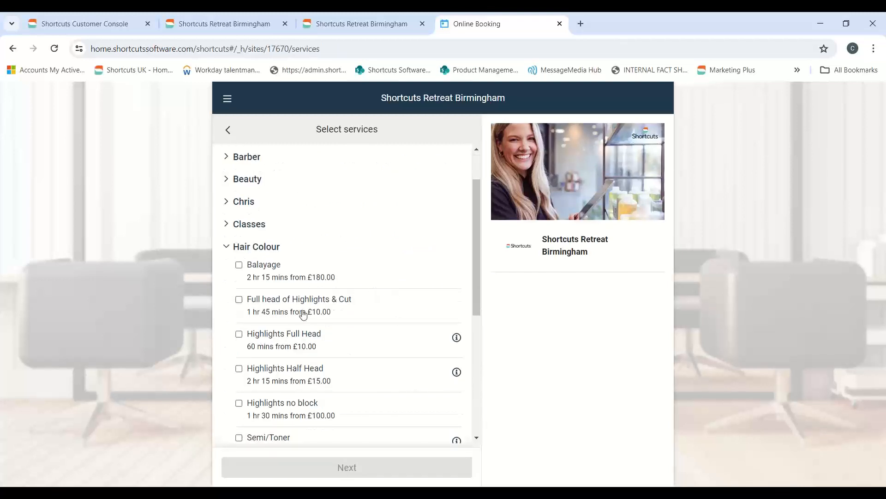
pyautogui.click(240, 334)
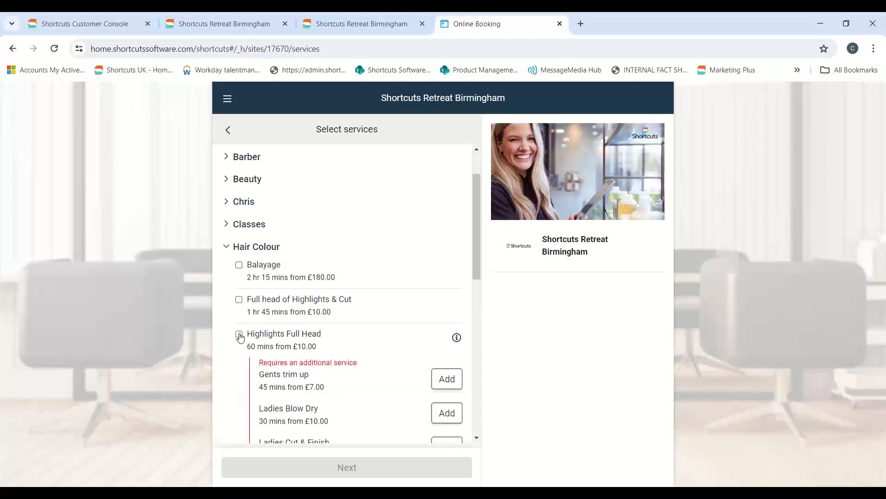
pyautogui.scroll(-2, 374, 256)
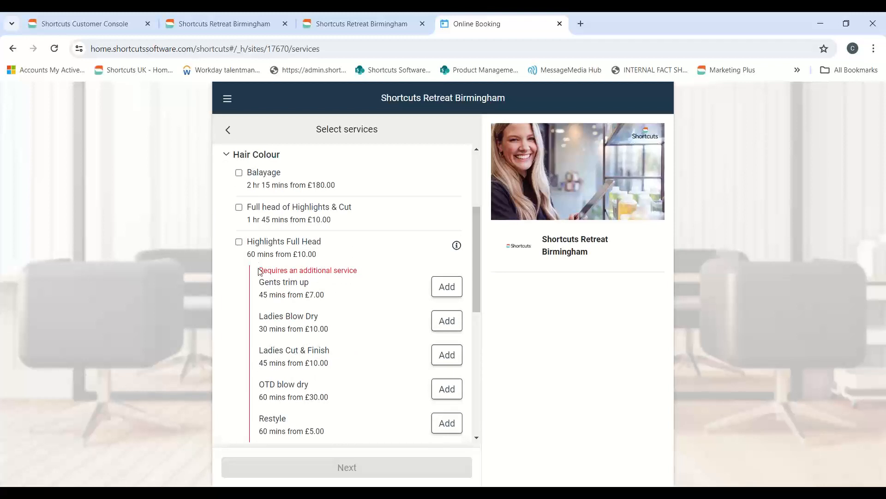
pyautogui.click(446, 360)
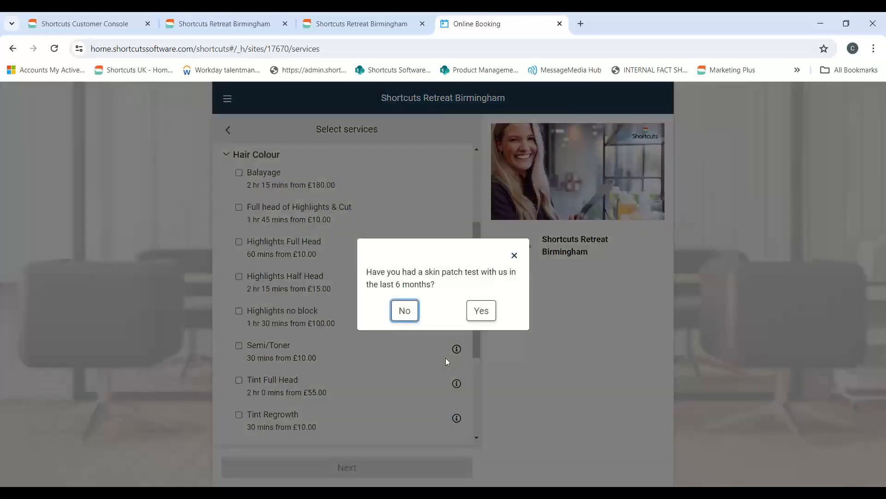
pyautogui.click(406, 310)
pyautogui.click(421, 323)
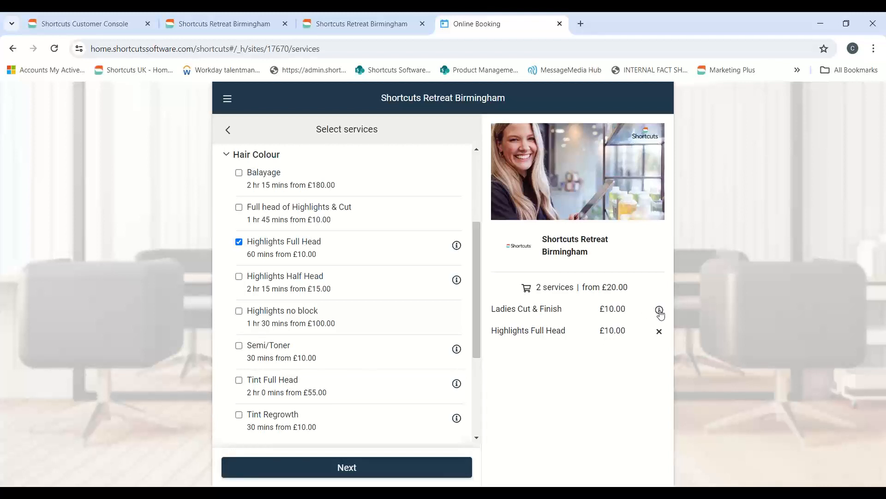
# Step: Check which service requires Ladies Cut & Finish, and add the recommended Olaplex Hair Treatment, continuing to date and time selection
pyautogui.click(660, 310)
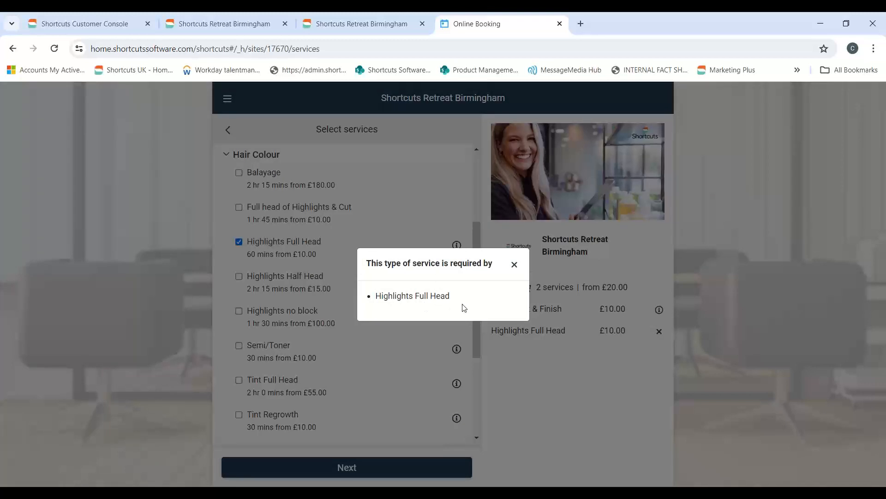
pyautogui.click(516, 267)
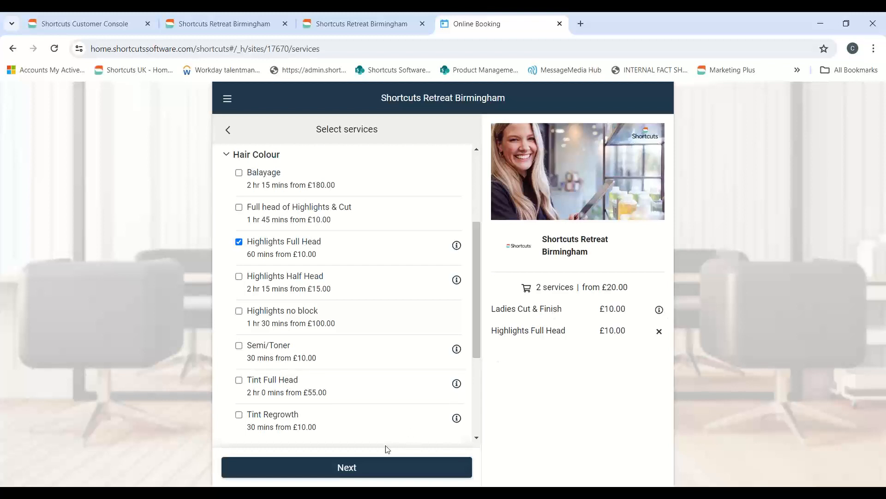
pyautogui.click(353, 468)
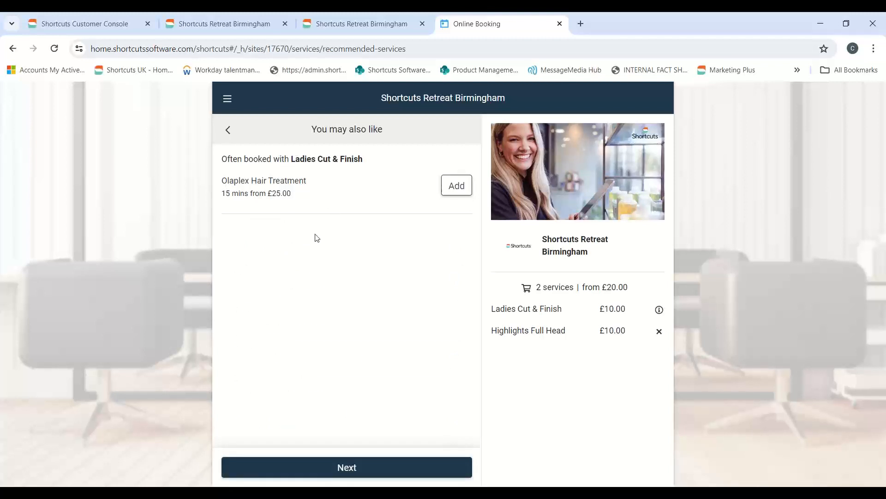
pyautogui.click(445, 185)
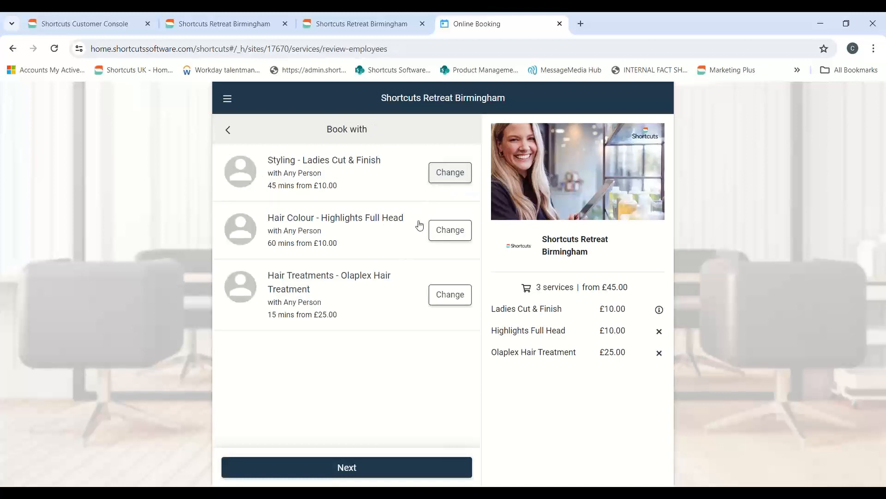
pyautogui.click(348, 470)
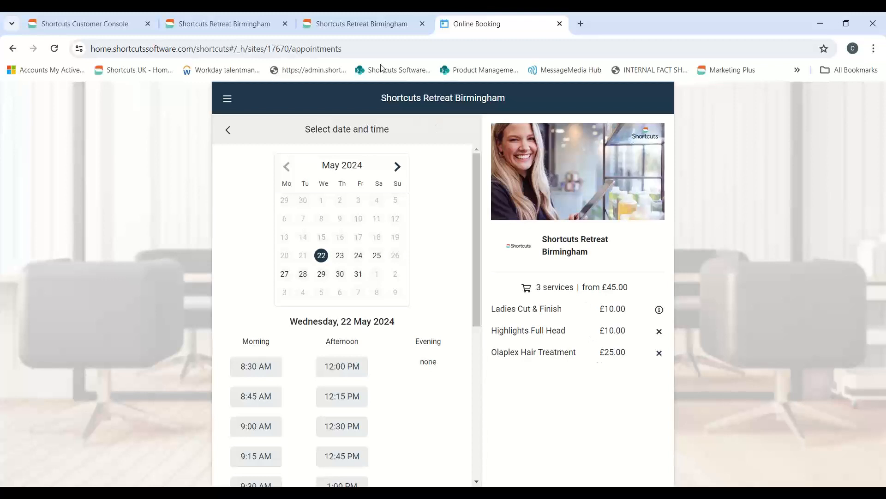
# Step: Switch back to the start page of the Shortcuts Customer Console
pyautogui.moveTo(343, 23)
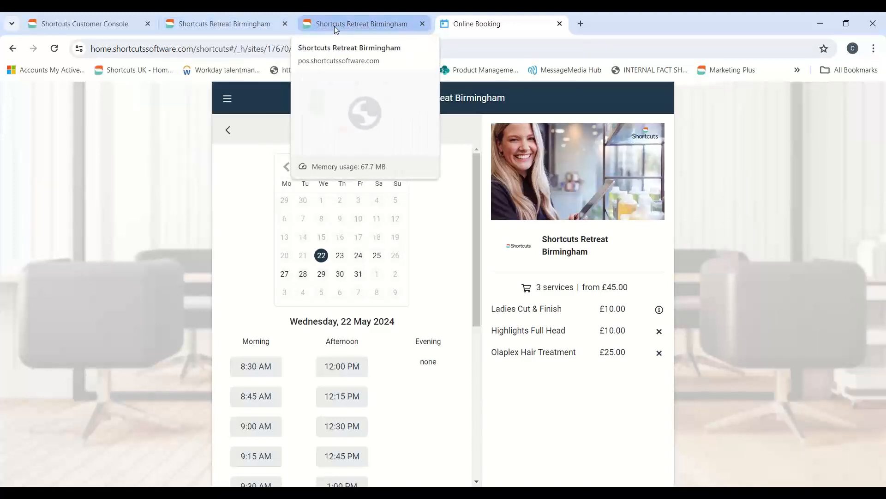
pyautogui.click(334, 26)
pyautogui.click(253, 24)
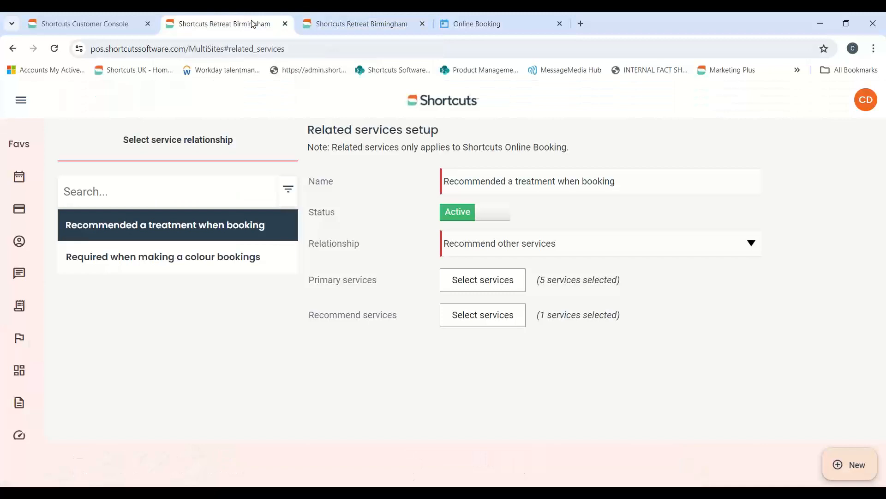
pyautogui.click(122, 25)
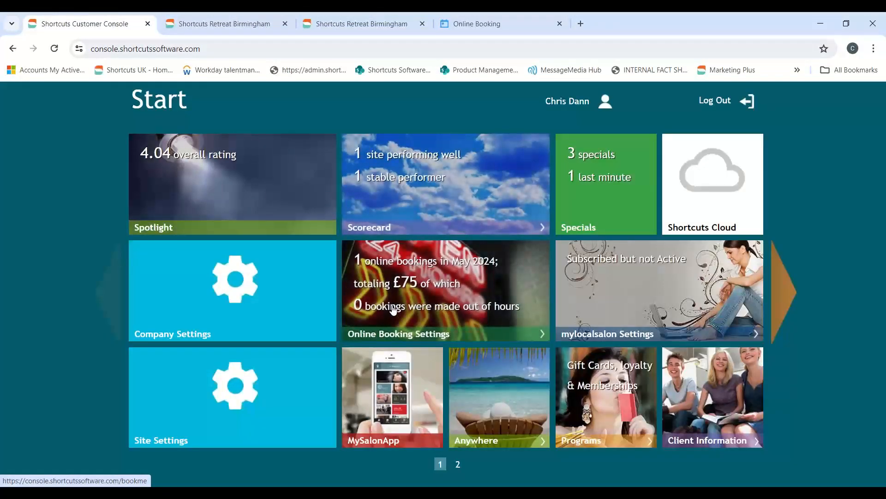
# Step: Open Online Booking Settings for Shortcuts Retreat Birmingham and review the Service Booking Order sequence numbers from Barber through Treatments
pyautogui.click(93, 48)
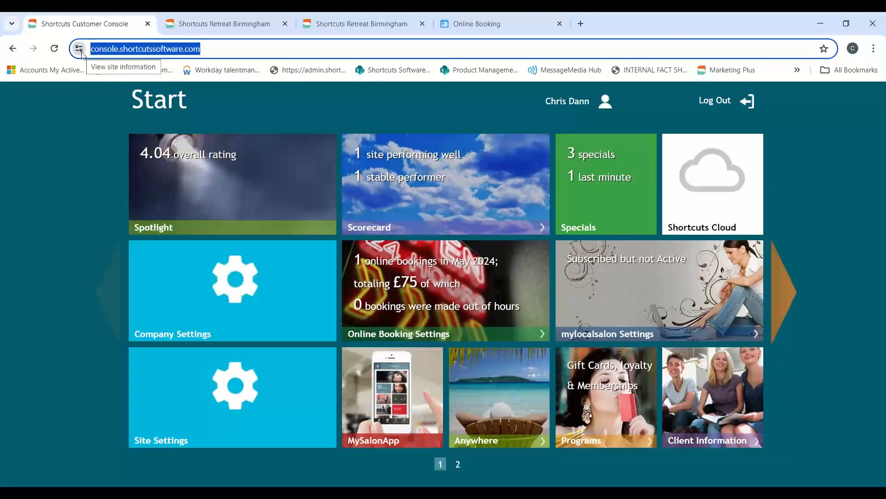
pyautogui.click(443, 274)
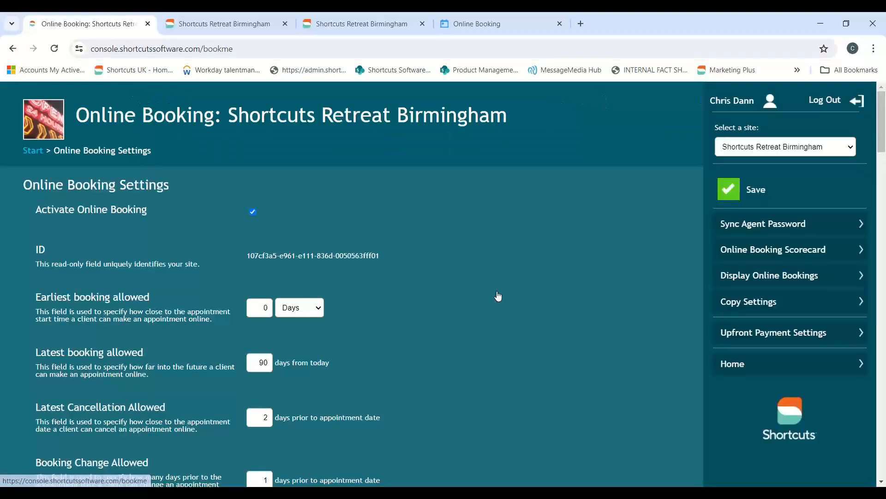
pyautogui.scroll(-10, 632, 239)
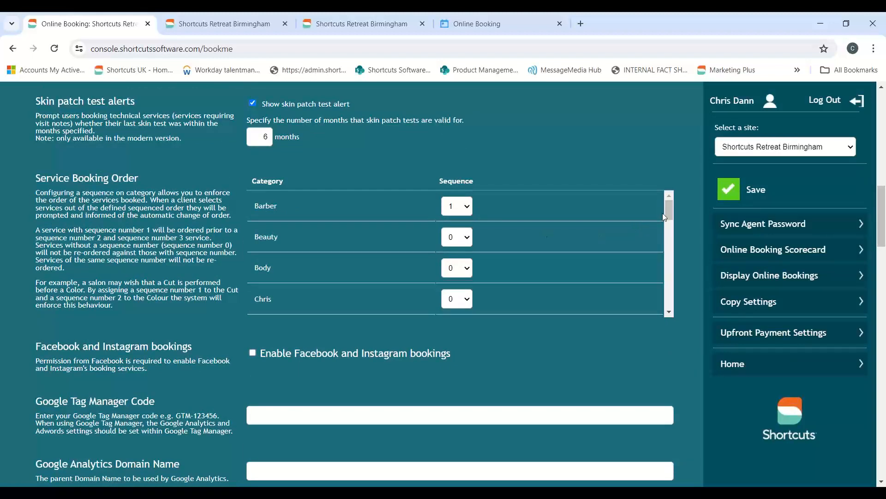
pyautogui.moveTo(672, 211); pyautogui.dragTo(673, 247)
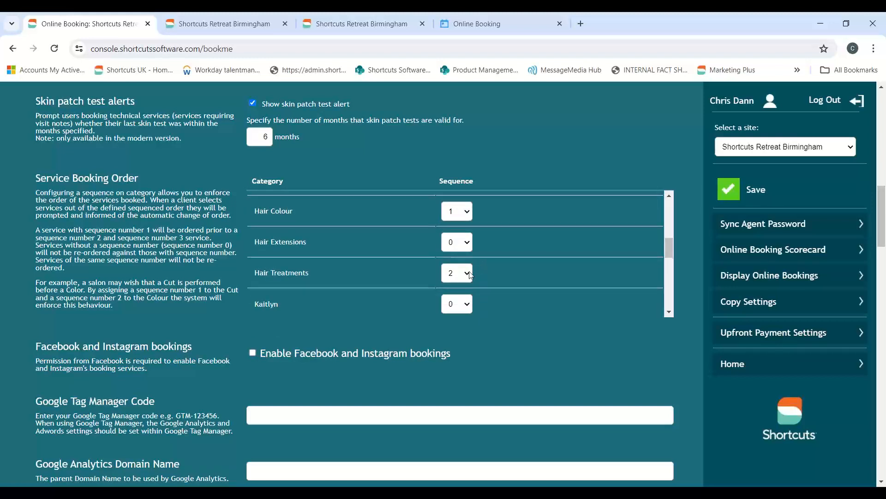
pyautogui.moveTo(672, 237); pyautogui.dragTo(669, 284)
pyautogui.scroll(-3, 500, 272)
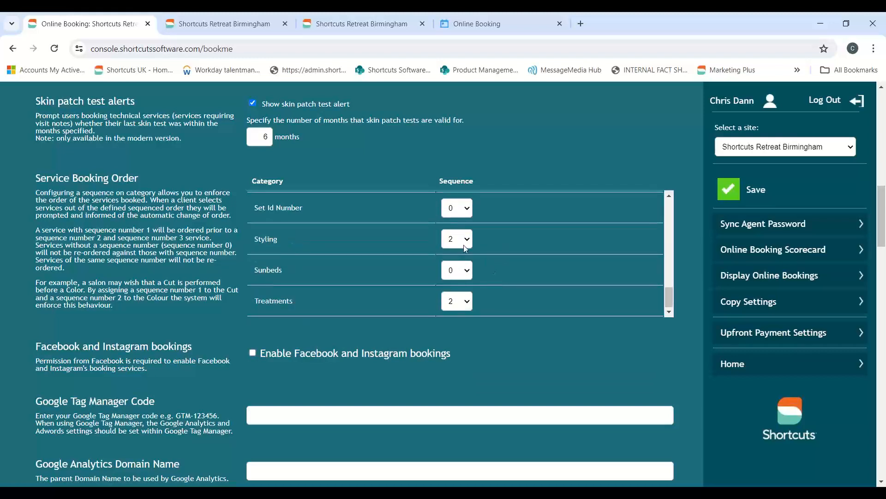
# Step: Save the online booking settings for Shortcuts Retreat Birmingham and return to the console's start page
pyautogui.click(720, 196)
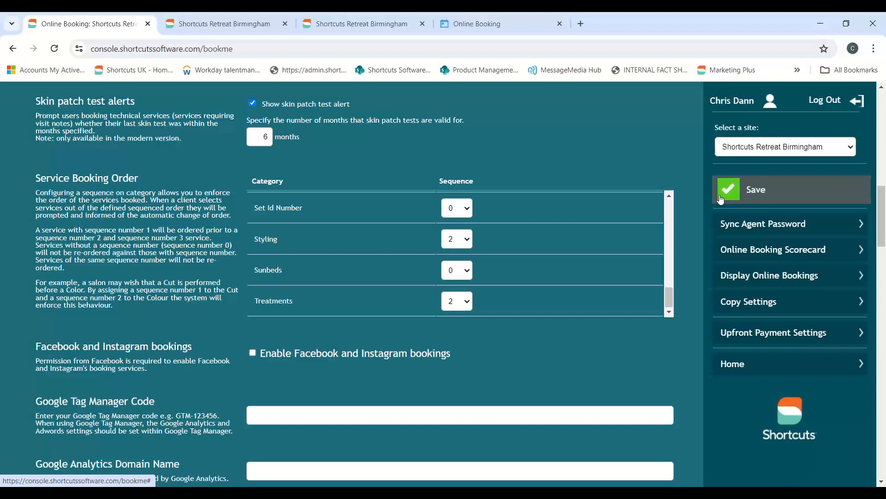
pyautogui.click(721, 199)
pyautogui.scroll(1, 720, 203)
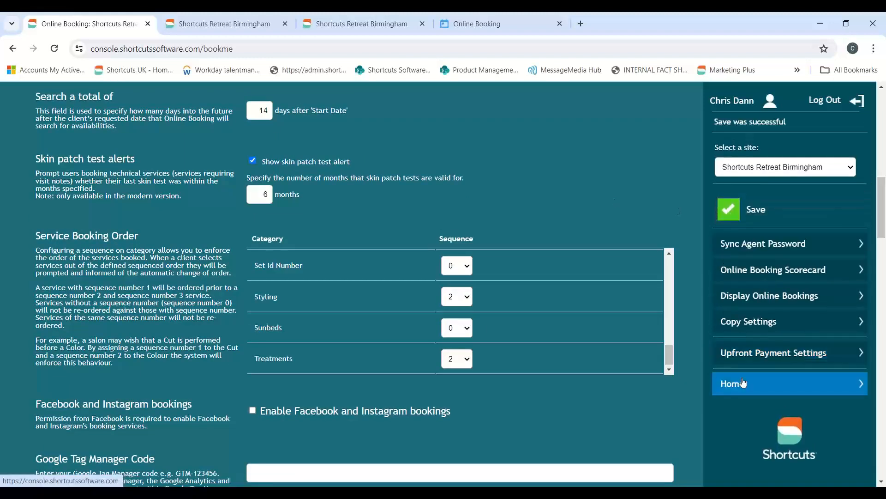
pyautogui.click(742, 383)
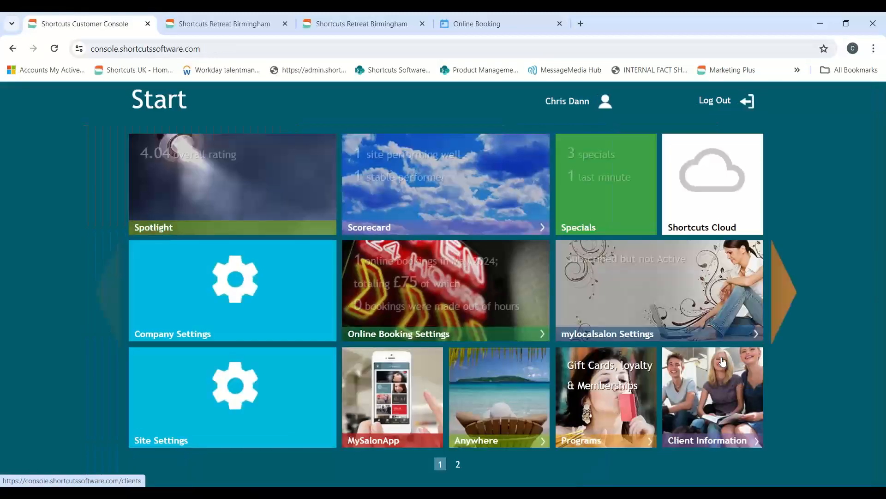
# Step: Open Company Settings and highlight the sentence in the Please note text about selecting a finishing service with any colour service
pyautogui.click(240, 272)
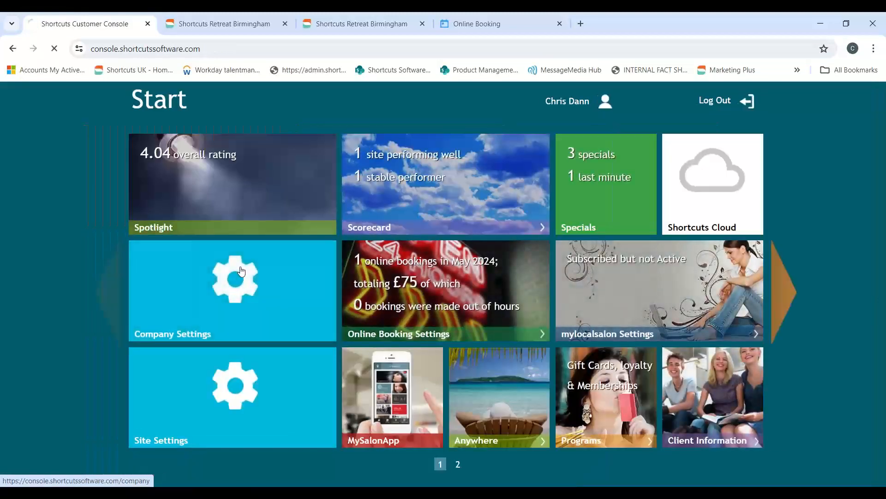
pyautogui.scroll(-10, 167, 215)
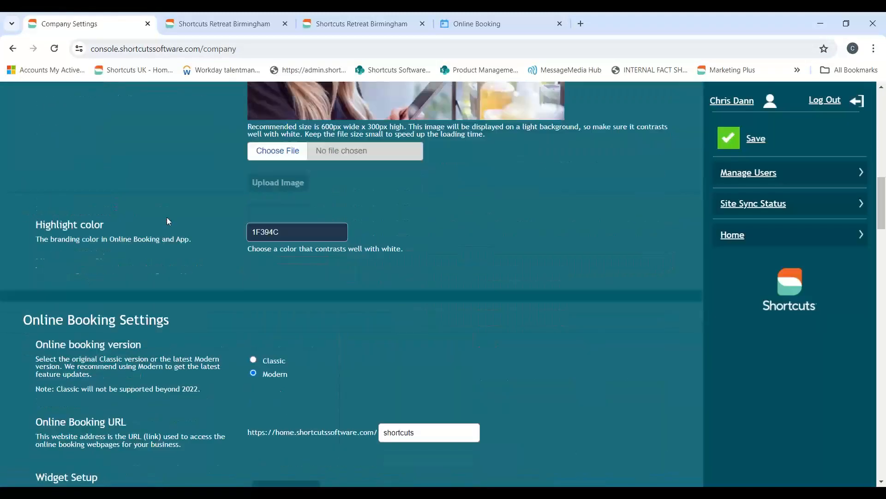
pyautogui.scroll(-15, 167, 221)
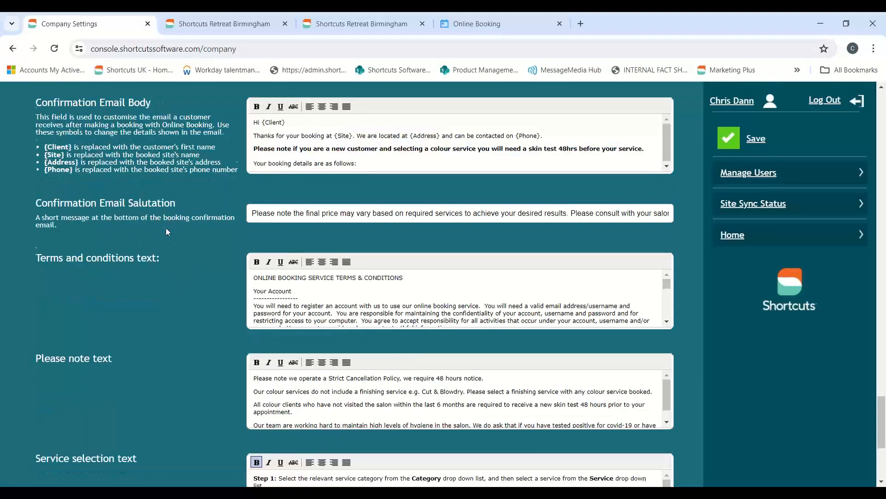
pyautogui.scroll(-1, 168, 231)
pyautogui.moveTo(37, 301); pyautogui.dragTo(132, 307)
pyautogui.click(268, 334)
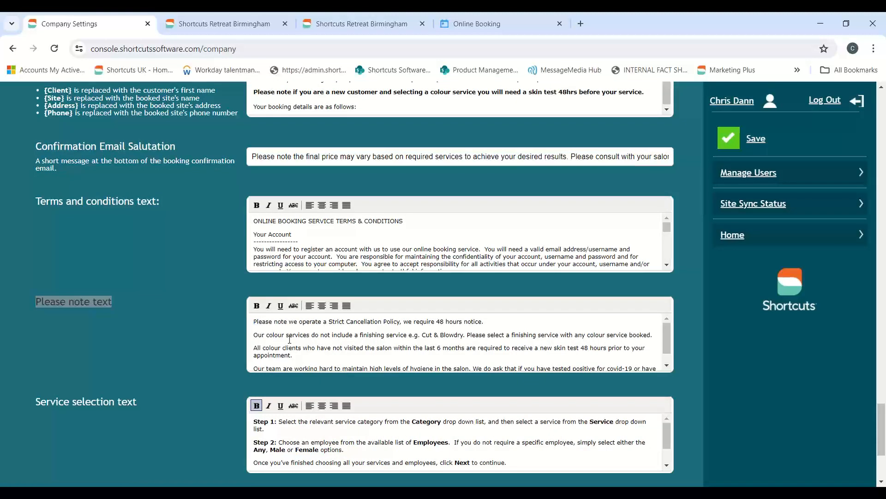
pyautogui.moveTo(255, 334); pyautogui.dragTo(660, 337)
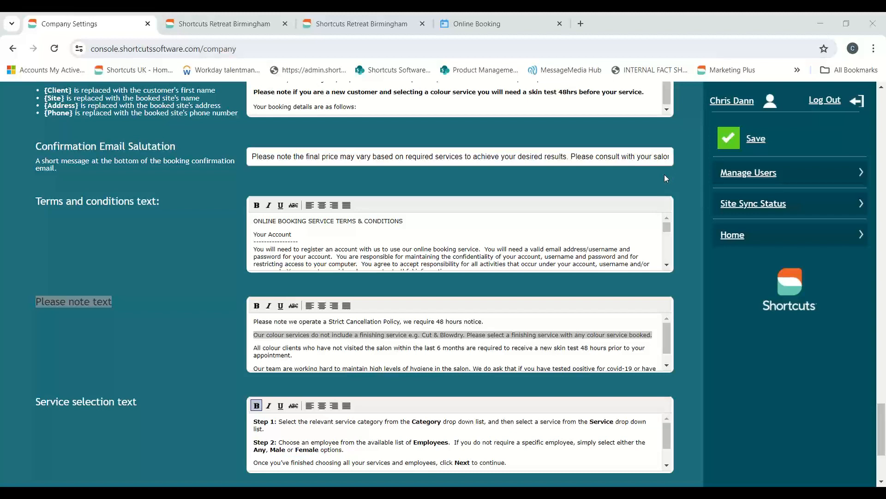
# Step: Go back to the console's start page and switch to the related services.jpg image in the photo viewer
pyautogui.click(14, 49)
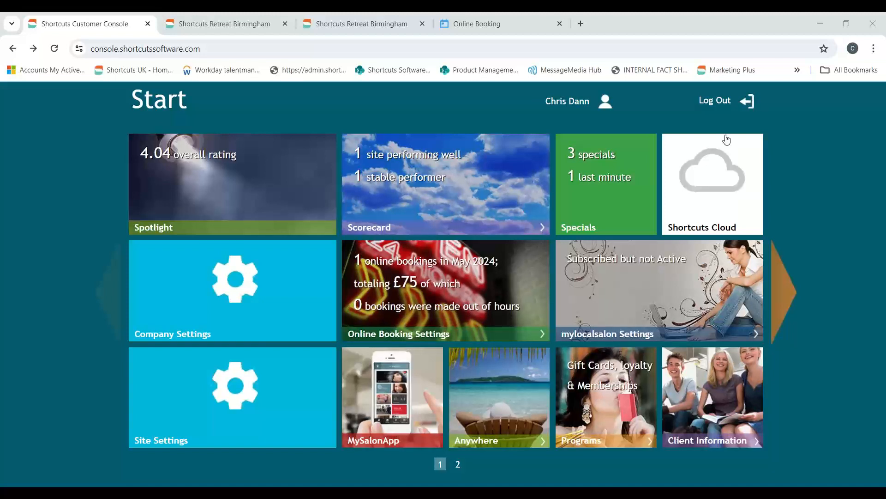
pyautogui.hotkey('alt', 'Tab')
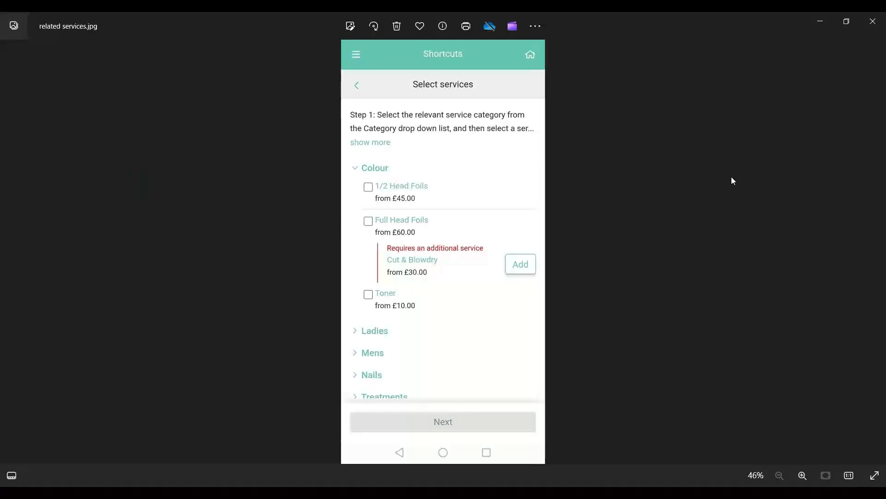